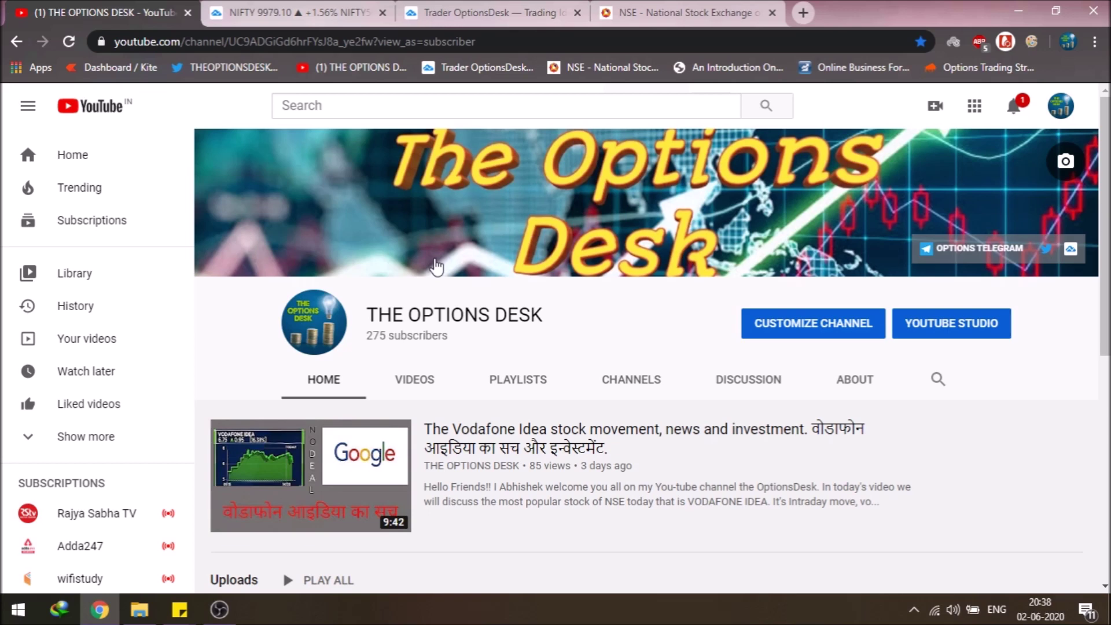
# Review the NIFTY50 key levels idea on the OptionsDesk profile, replaying its chart to the latest bars.
pyautogui.click(446, 12)
pyautogui.scroll(-5, 259, 464)
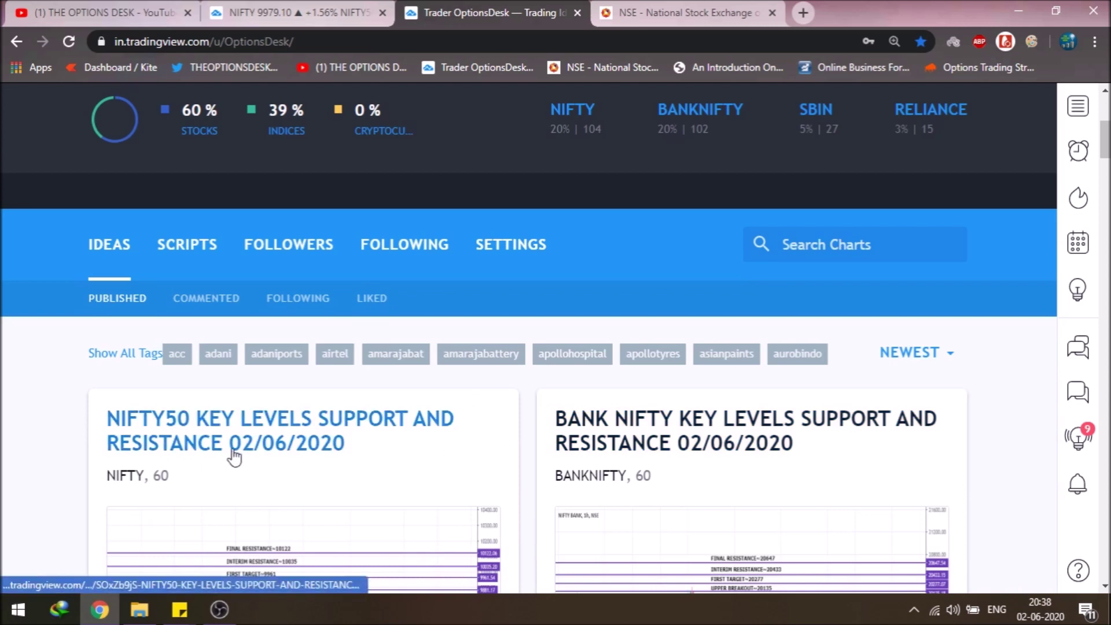
pyautogui.scroll(-4, 234, 457)
pyautogui.click(301, 411)
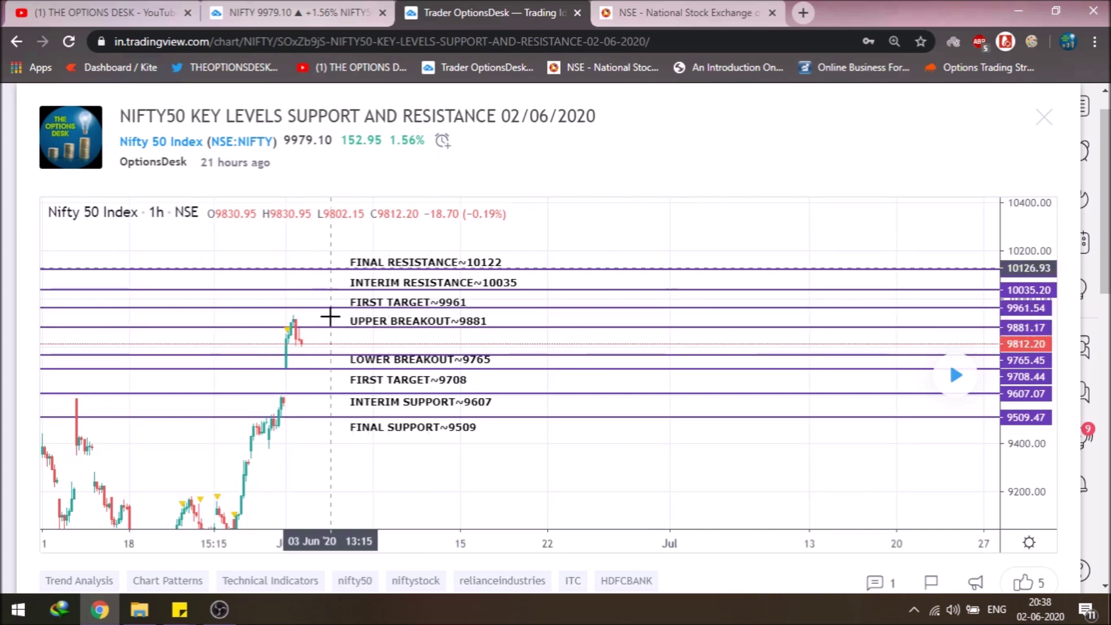
pyautogui.click(955, 375)
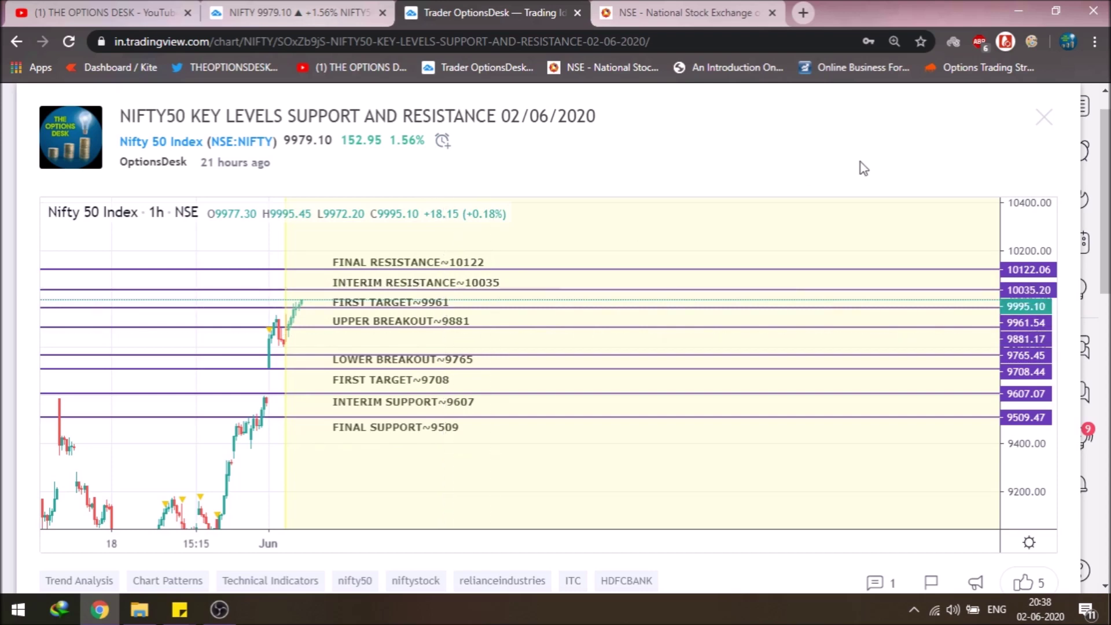
pyautogui.click(1045, 121)
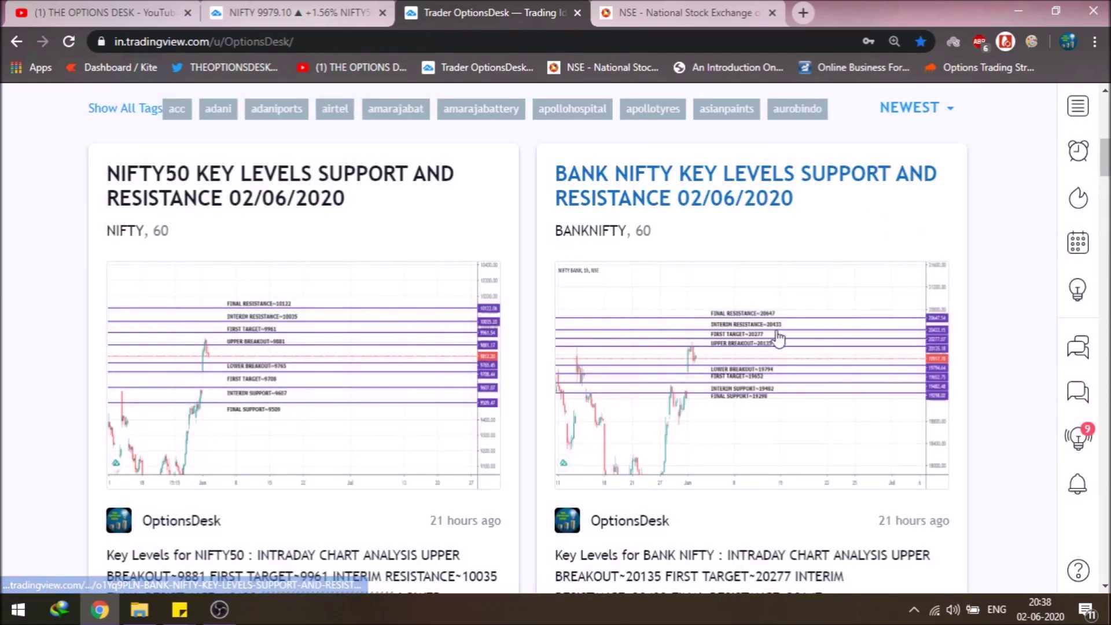
# Review the BANK NIFTY key levels idea, playing its chart forward to newer bars.
pyautogui.click(739, 380)
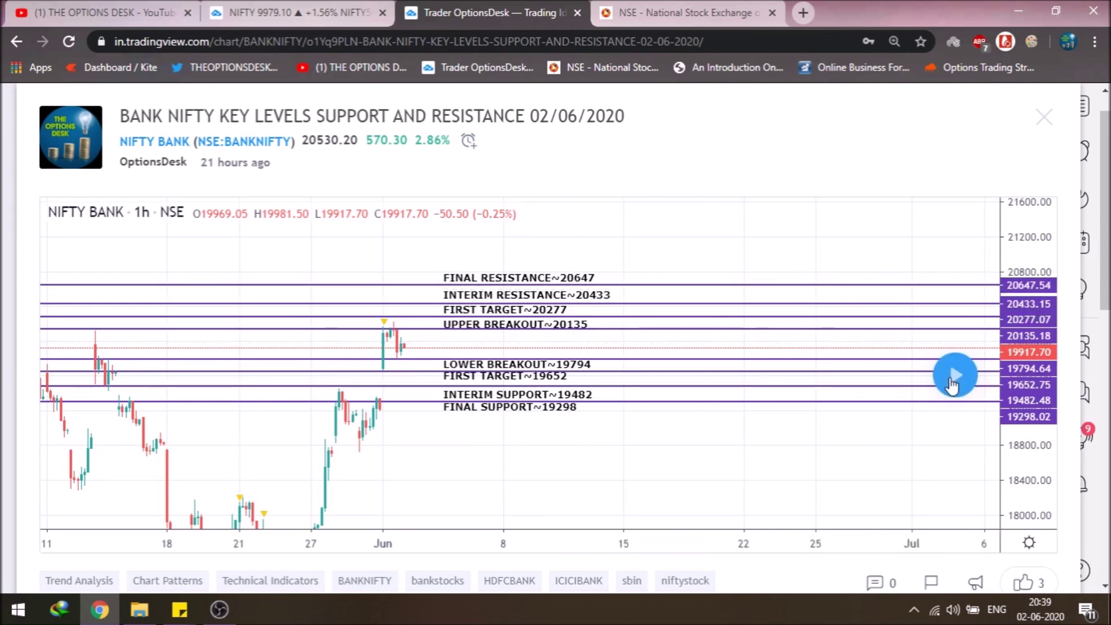
pyautogui.click(954, 377)
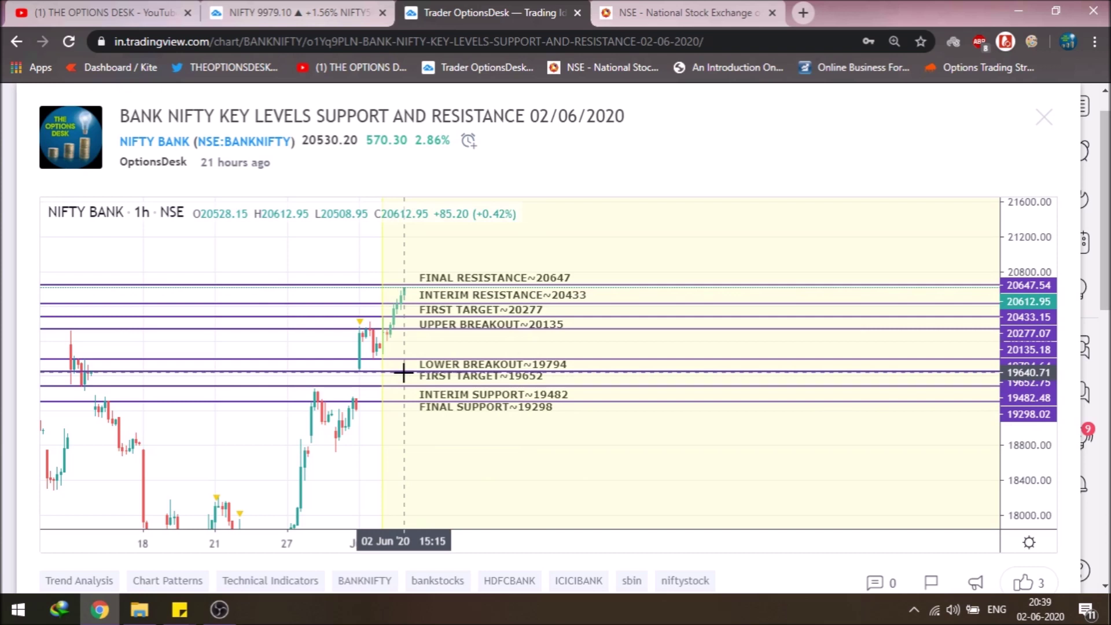
pyautogui.click(1043, 119)
pyautogui.scroll(7, 507, 327)
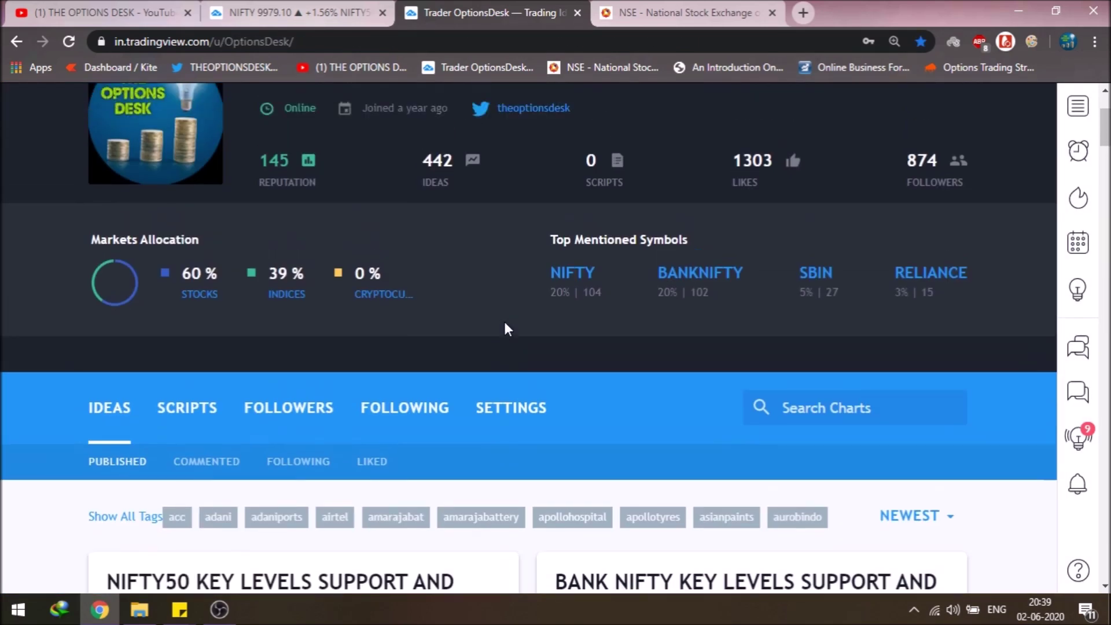
# Switch to the live NIFTY chart and set it to 1-hour candles.
pyautogui.click(298, 7)
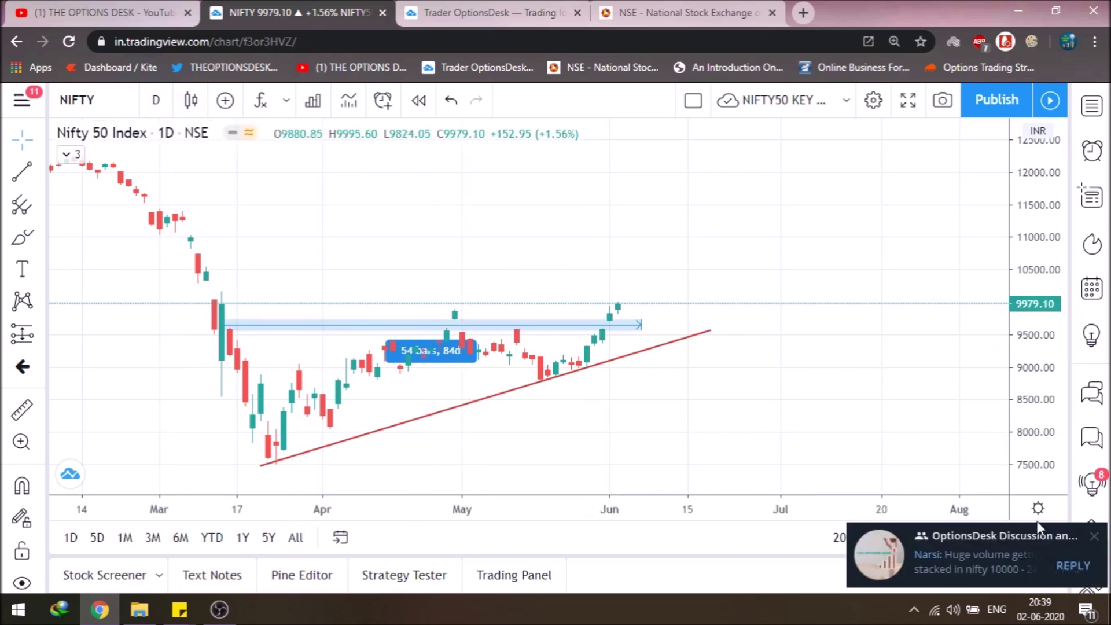
pyautogui.click(1094, 538)
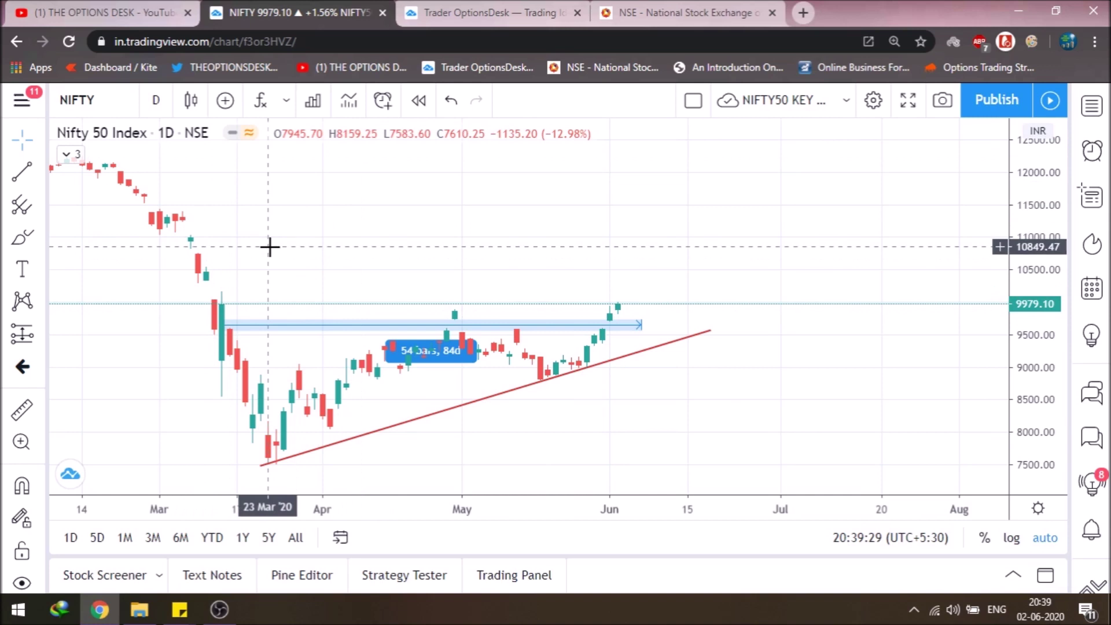
pyautogui.click(163, 105)
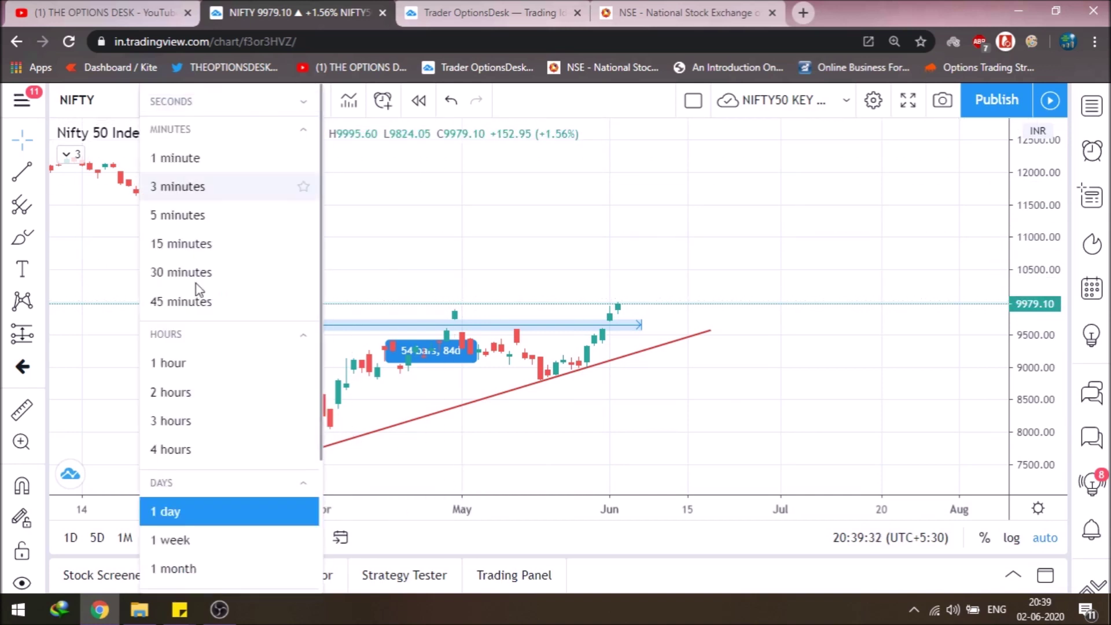
pyautogui.click(200, 366)
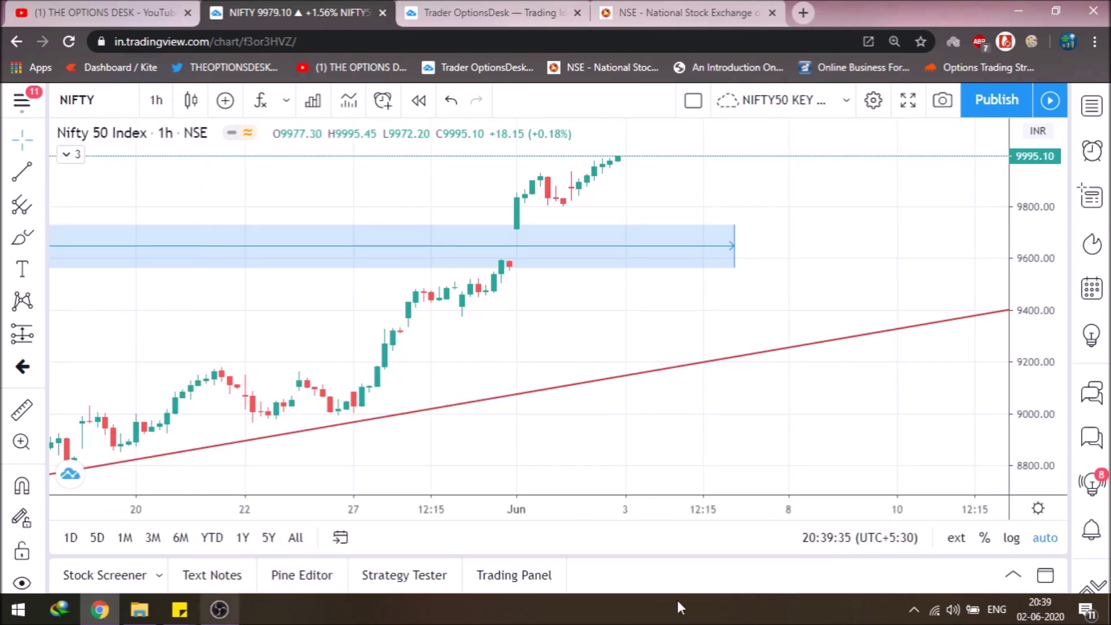
# Quit Telegram from the system tray.
pyautogui.click(914, 612)
pyautogui.rightClick(942, 547)
pyautogui.click(961, 528)
pyautogui.click(670, 284)
# Add a horizontal level at 10061.71 on the Nifty hourly chart.
pyautogui.scroll(-5, 670, 283)
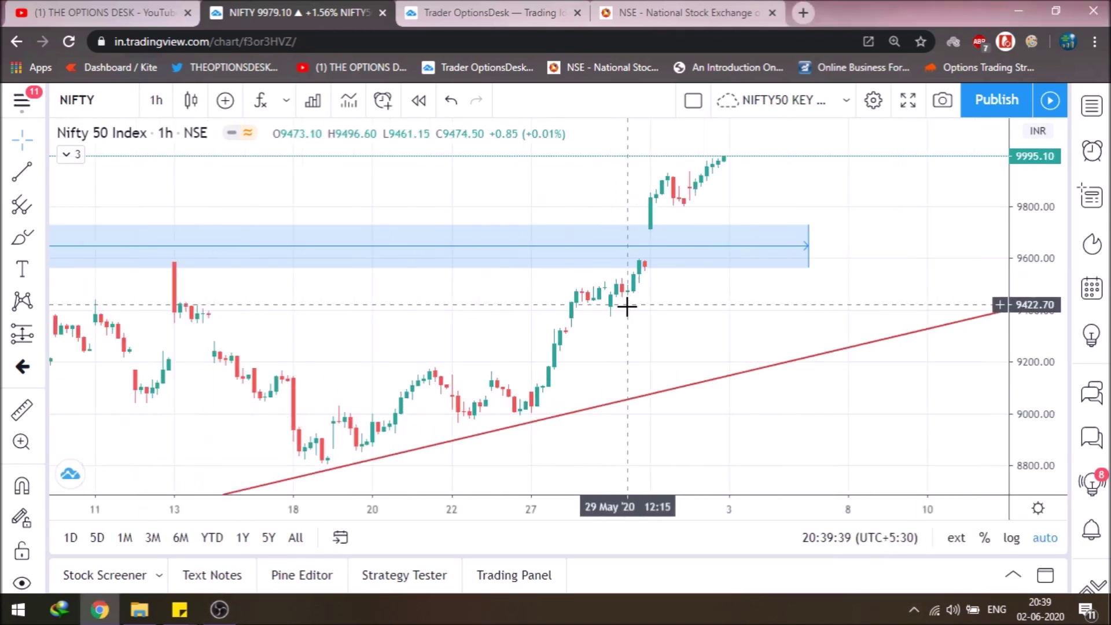
pyautogui.scroll(-8, 621, 340)
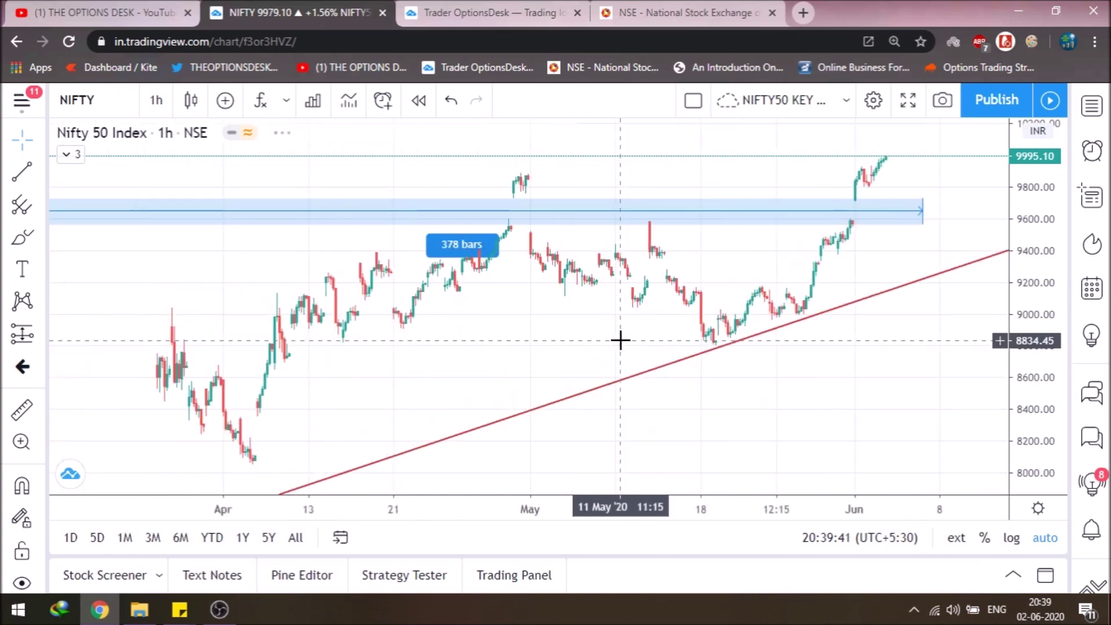
pyautogui.scroll(6, 554, 334)
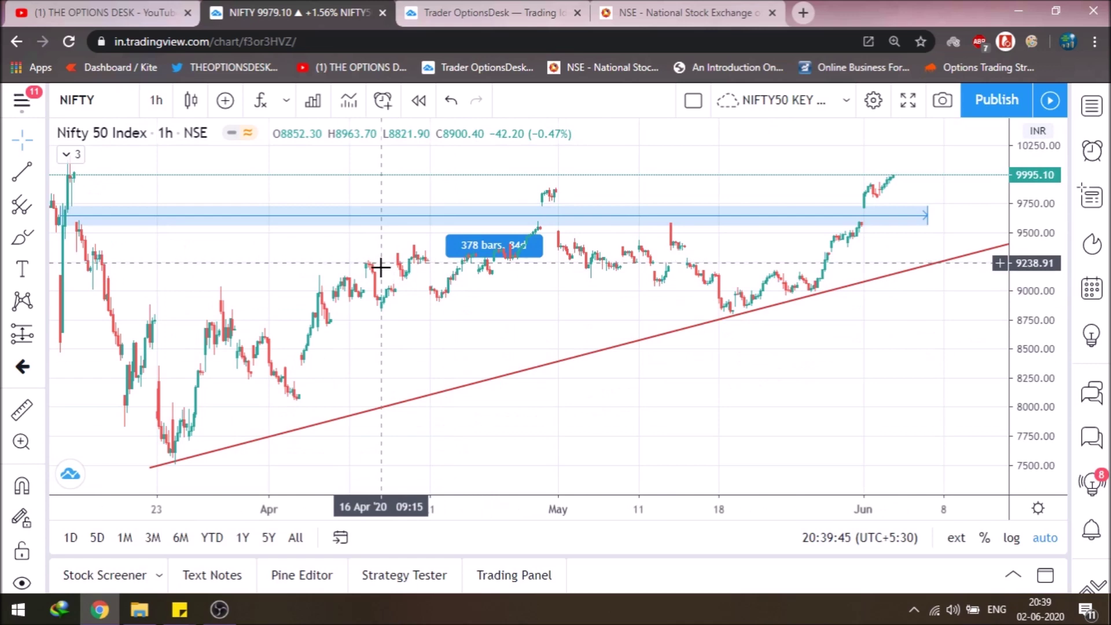
pyautogui.scroll(-4, 379, 266)
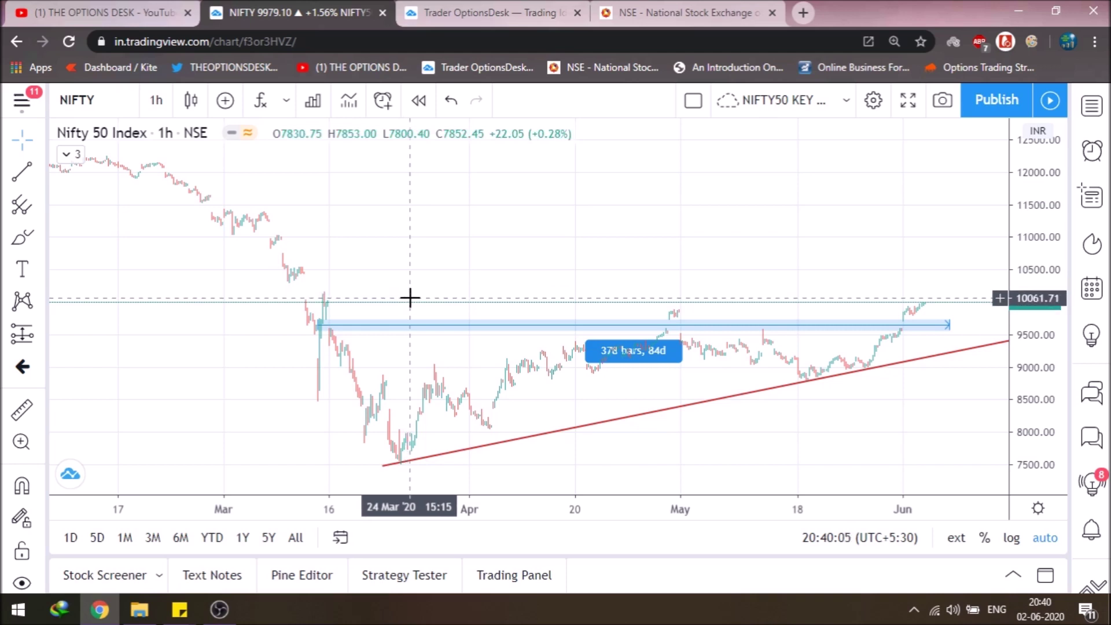
pyautogui.hotkey('alt', 'h')
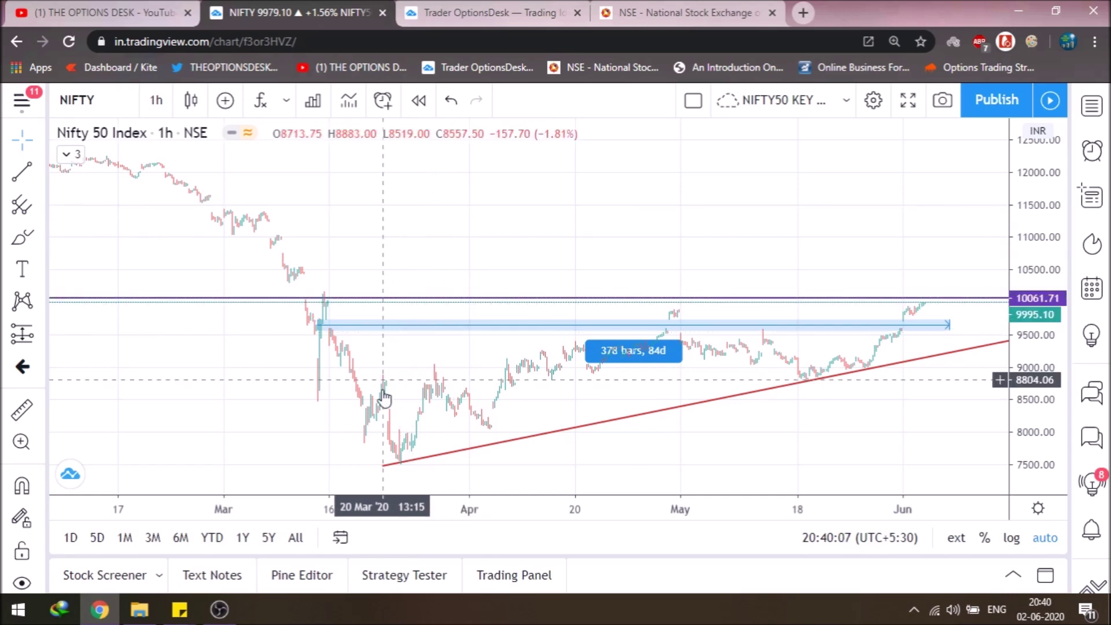
# Add horizontal levels at 10154.64 and 10283.32 across the March–May range.
pyautogui.scroll(5, 376, 397)
pyautogui.moveTo(263, 371); pyautogui.dragTo(570, 449)
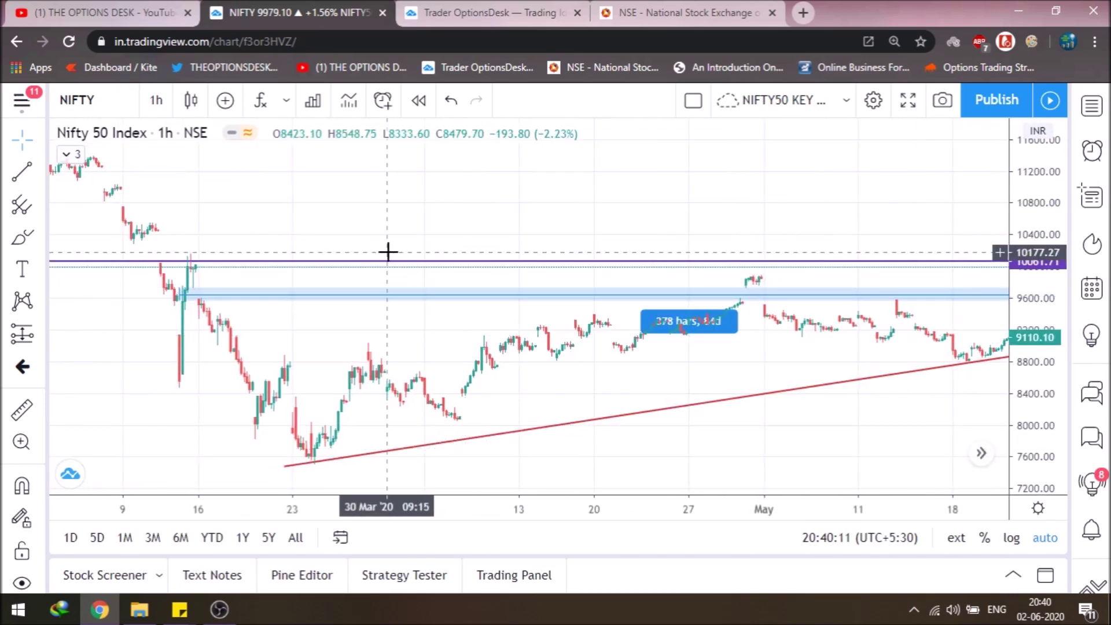
pyautogui.hotkey('alt', 'h')
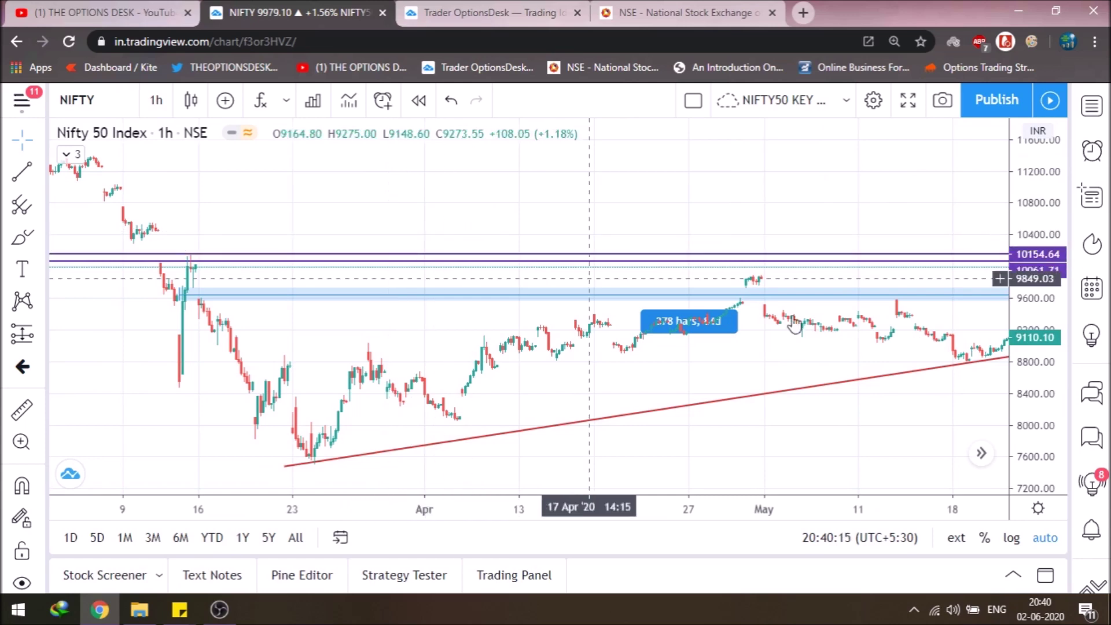
pyautogui.scroll(2, 814, 305)
pyautogui.moveTo(467, 385); pyautogui.dragTo(596, 457)
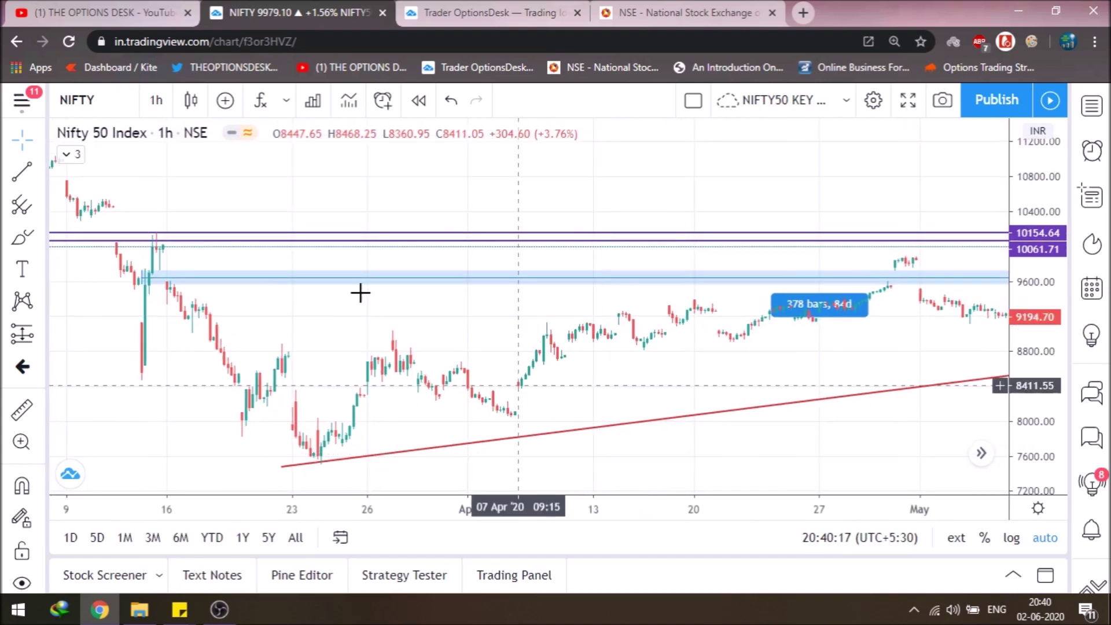
pyautogui.click(362, 221)
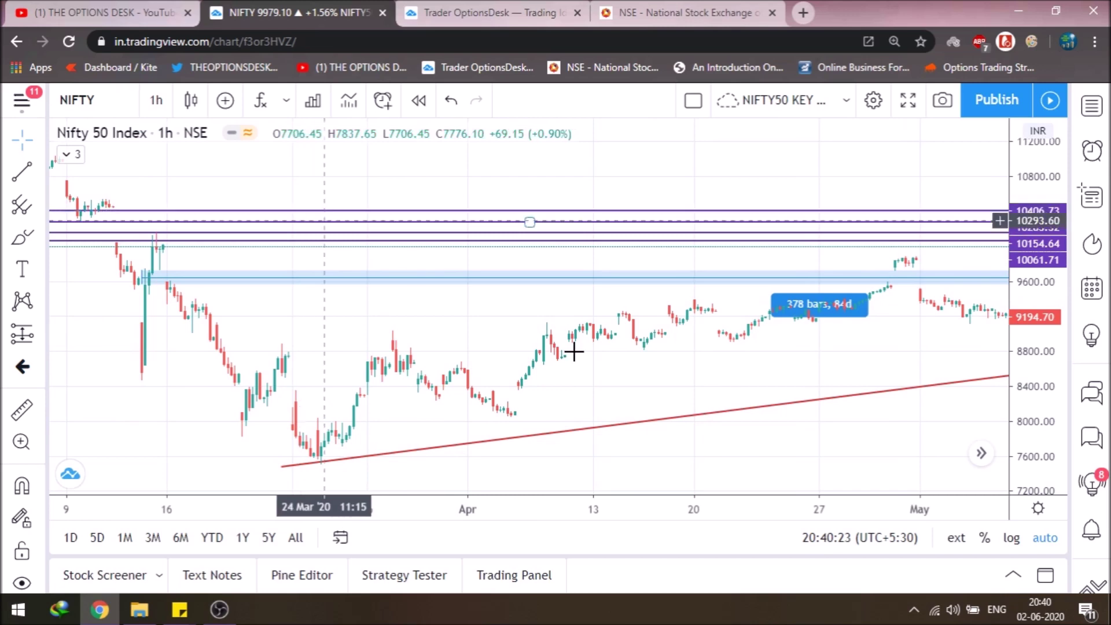
# Add lower support levels at 9936.13, 9880.63, 9800.84 and 9731.45.
pyautogui.moveTo(925, 335); pyautogui.dragTo(339, 409)
pyautogui.moveTo(854, 272); pyautogui.dragTo(767, 425)
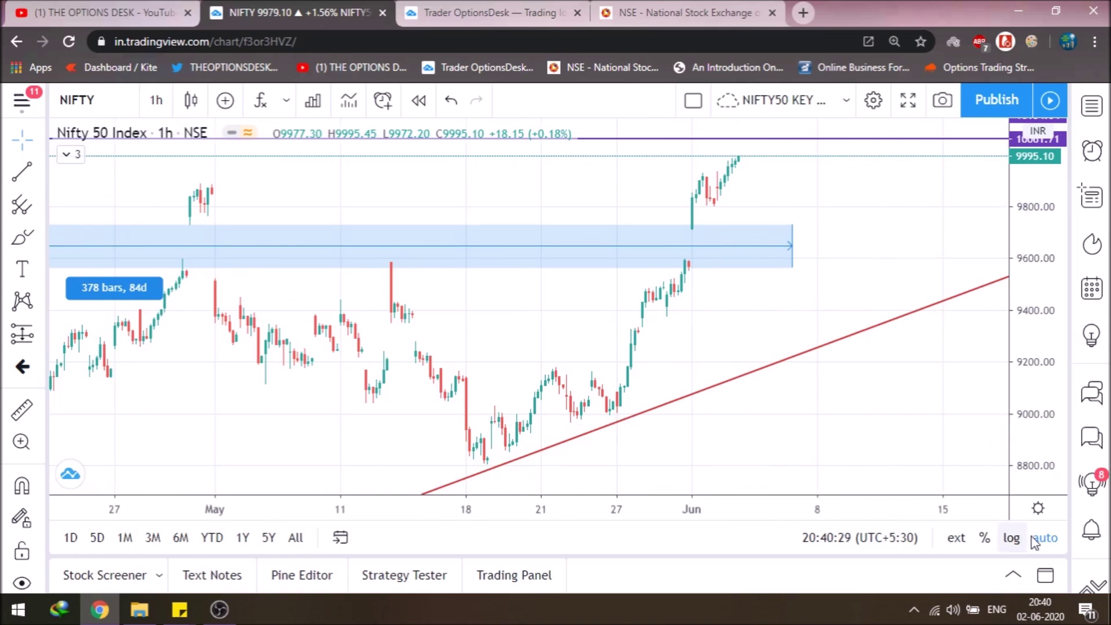
pyautogui.moveTo(798, 206); pyautogui.dragTo(770, 396)
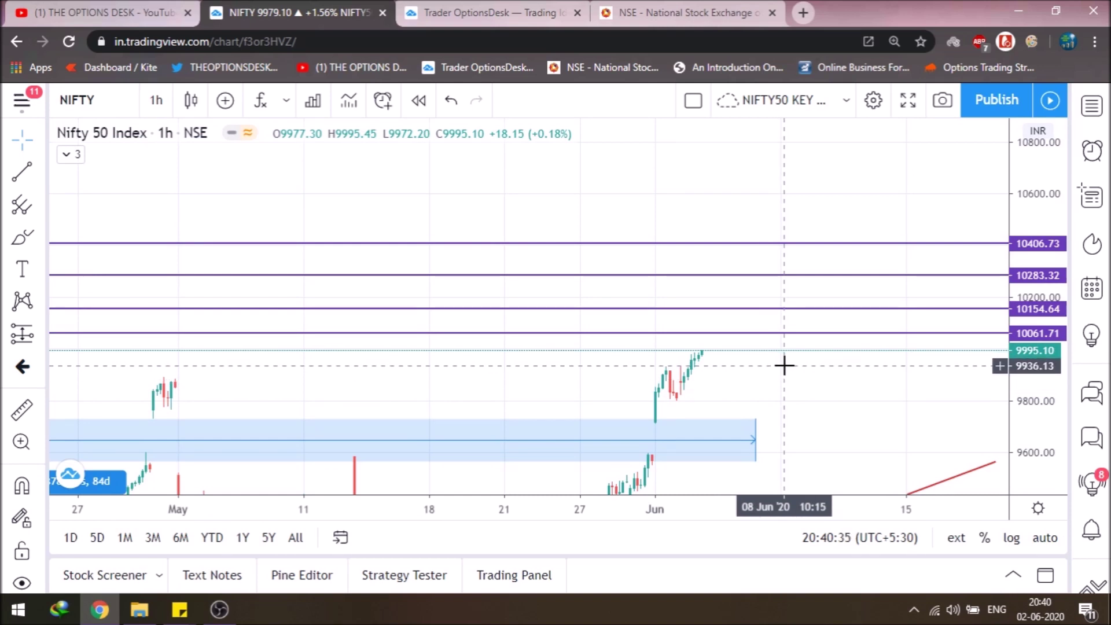
pyautogui.hotkey('alt', 'h')
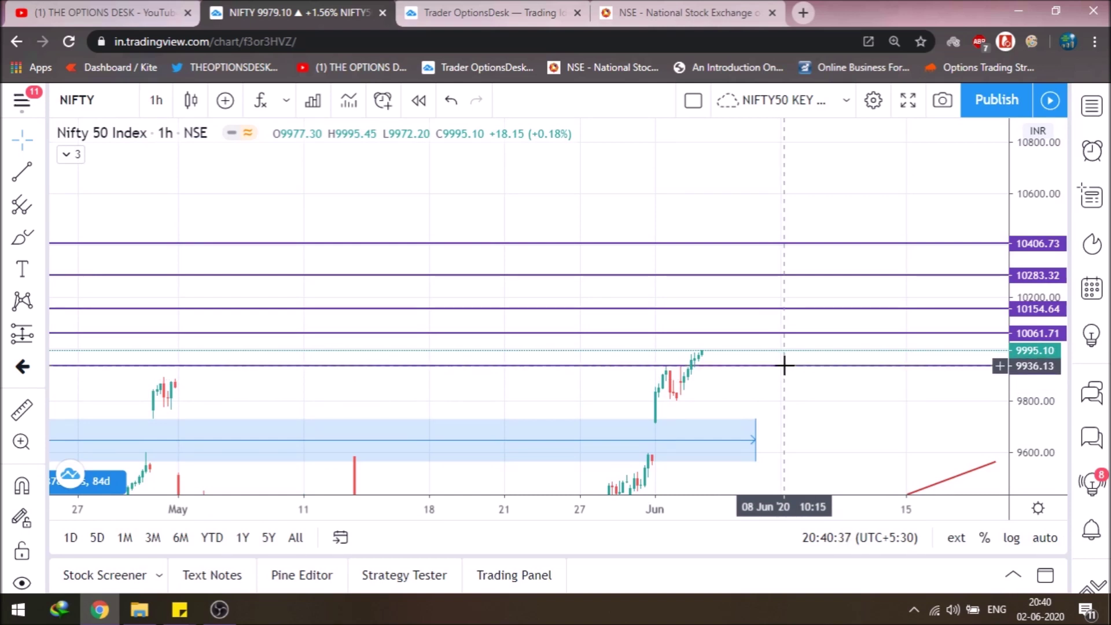
pyautogui.hotkey('alt', 'h')
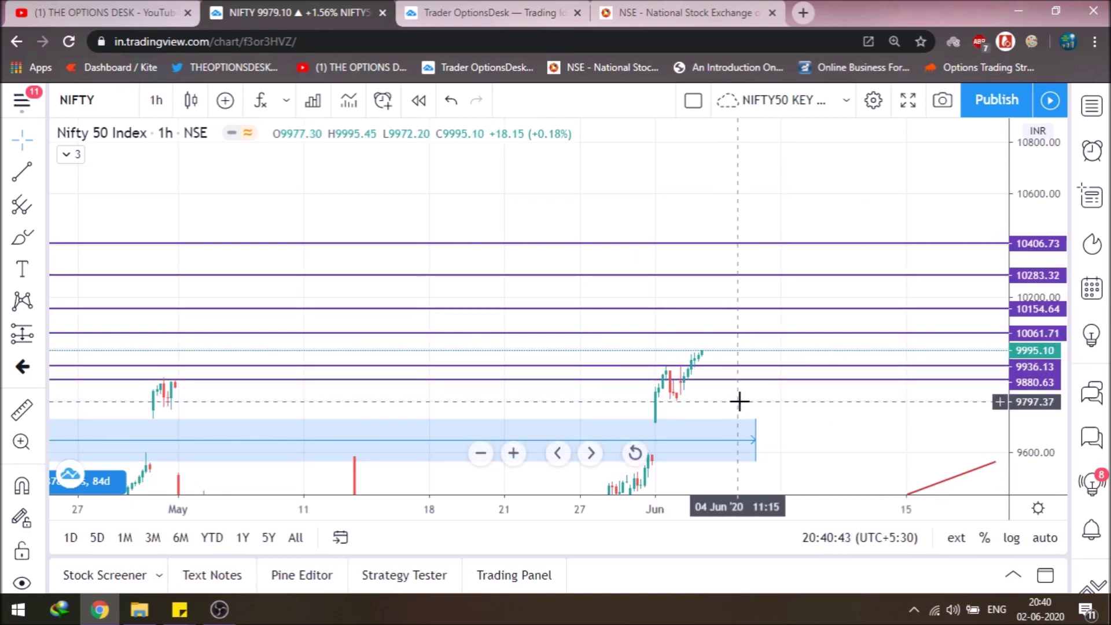
pyautogui.hotkey('alt', 'h')
pyautogui.click(746, 427)
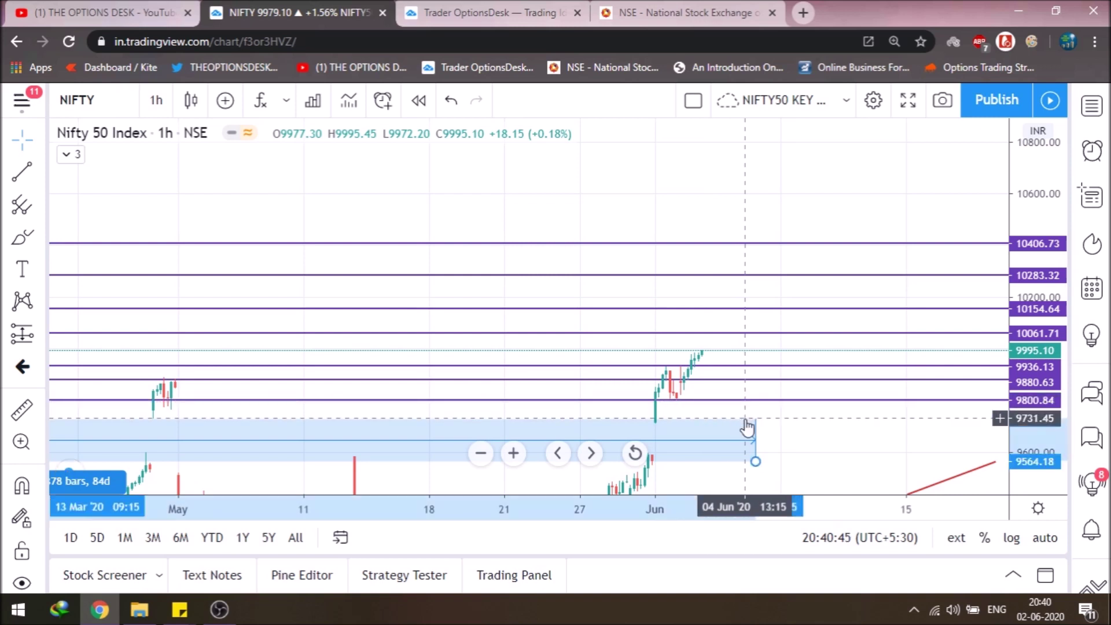
pyautogui.hotkey('alt', 'h')
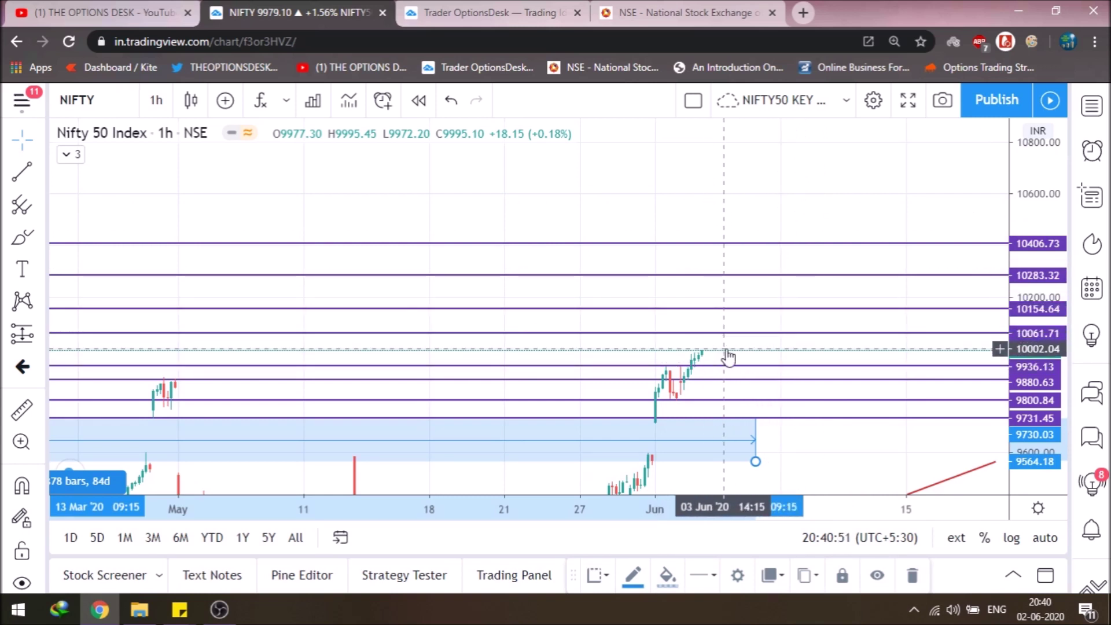
pyautogui.hotkey('alt', 't')
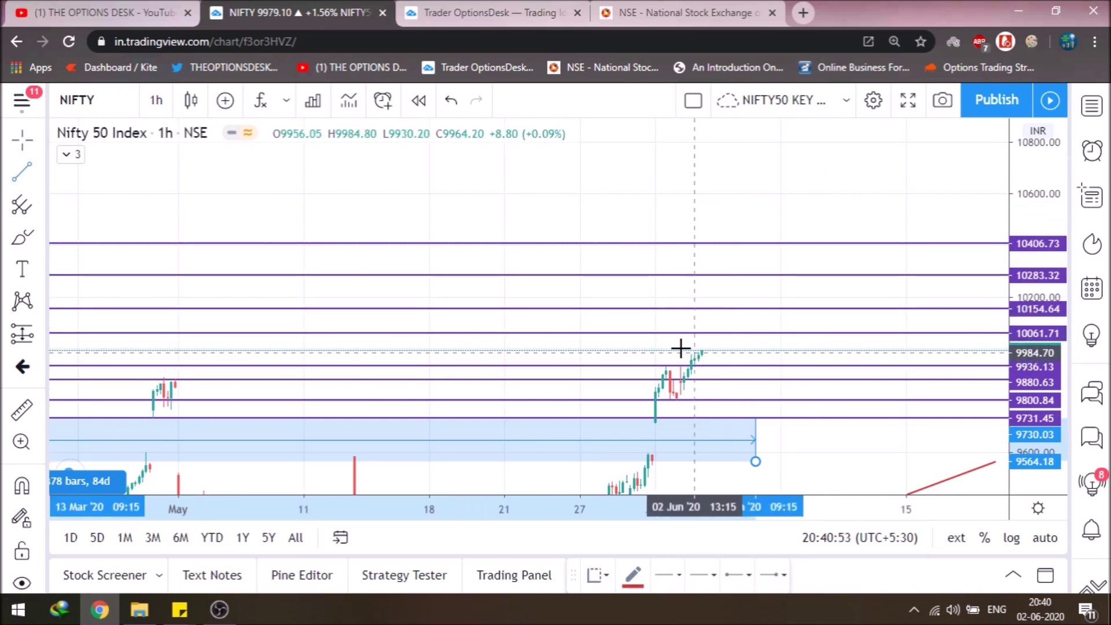
# Draw a flat trend line across the latest highs just below 10000, 01 Jun to 08 Jun.
pyautogui.click(666, 346)
pyautogui.click(793, 345)
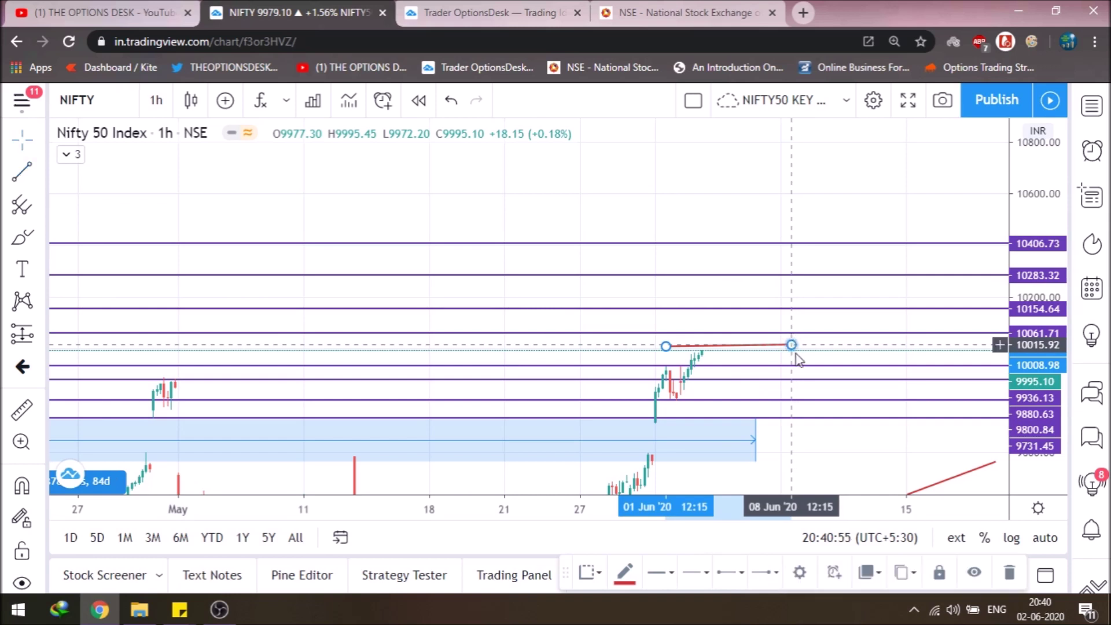
pyautogui.moveTo(793, 346); pyautogui.dragTo(790, 351)
pyautogui.moveTo(666, 347); pyautogui.dragTo(666, 352)
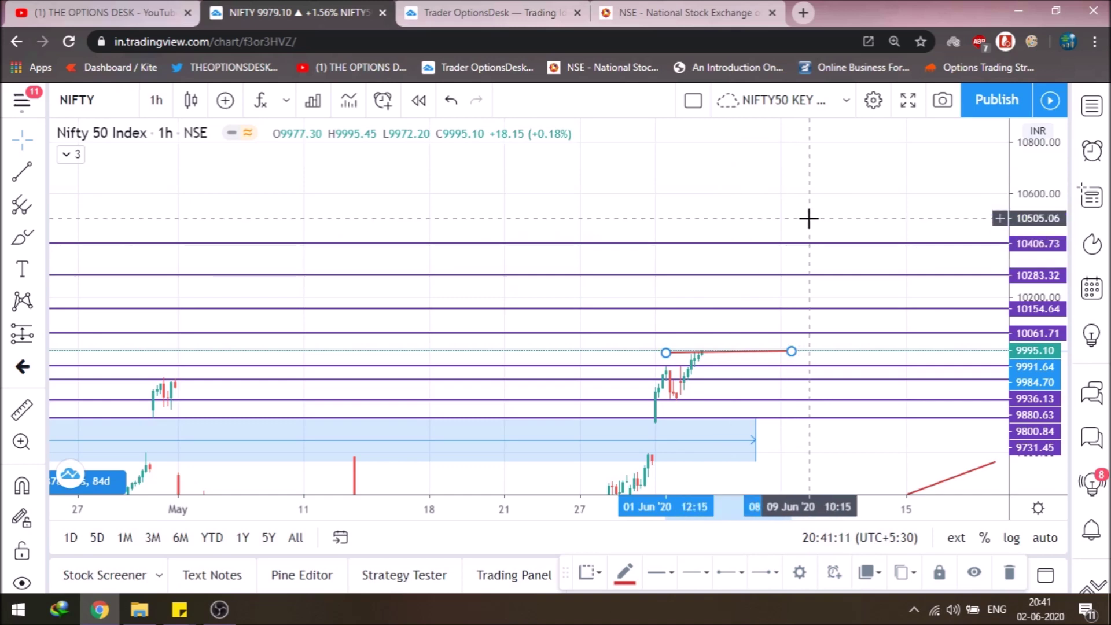
pyautogui.click(676, 8)
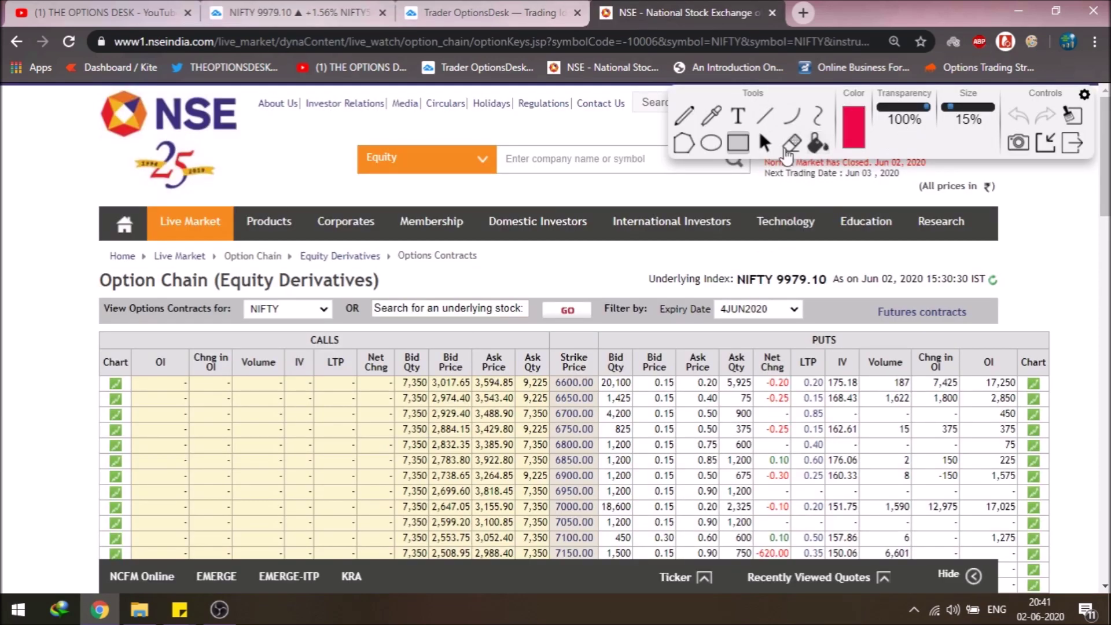
# Box the NIFTY 9979.10 underlying value and the 9950 and 10000 strike prices.
pyautogui.moveTo(625, 257); pyautogui.dragTo(1005, 287)
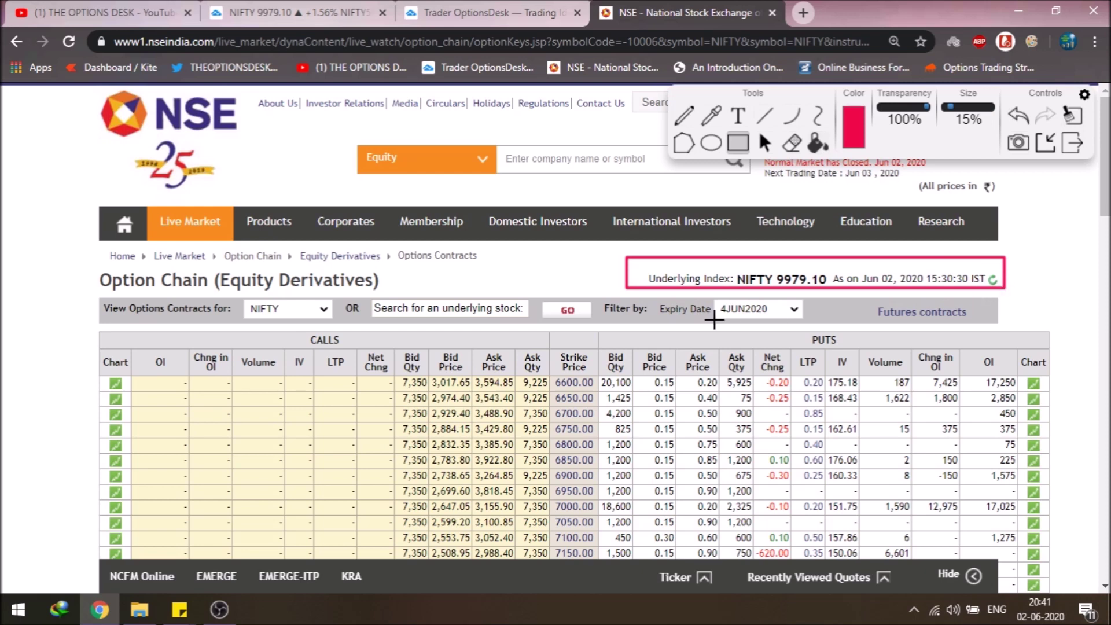
pyautogui.scroll(-4, 713, 321)
pyautogui.scroll(-5, 713, 321)
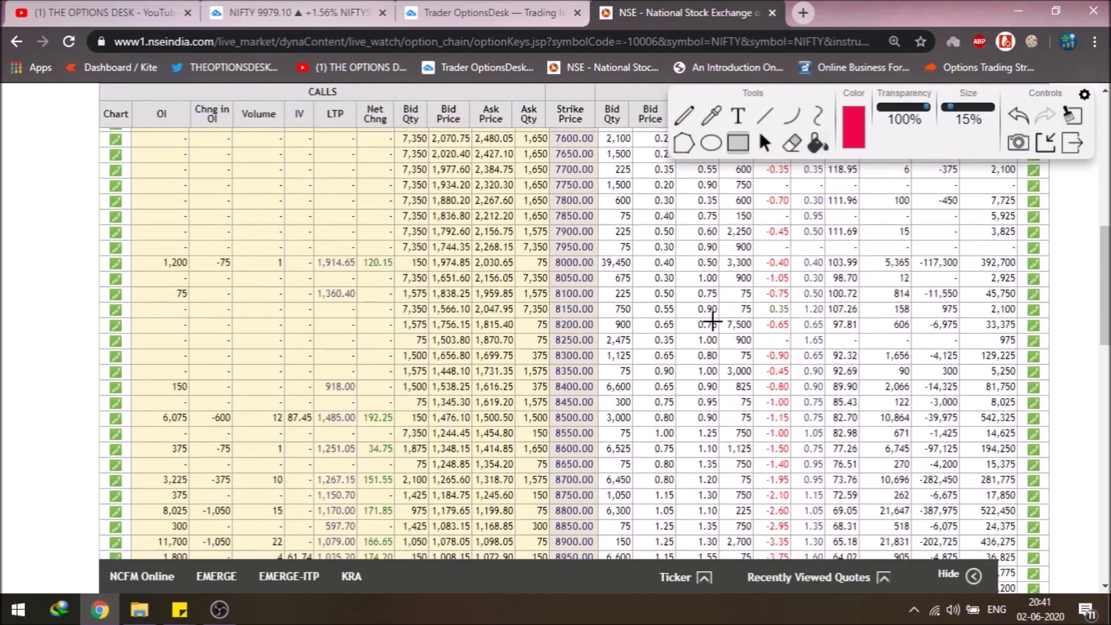
pyautogui.click(1071, 118)
pyautogui.scroll(-6, 623, 395)
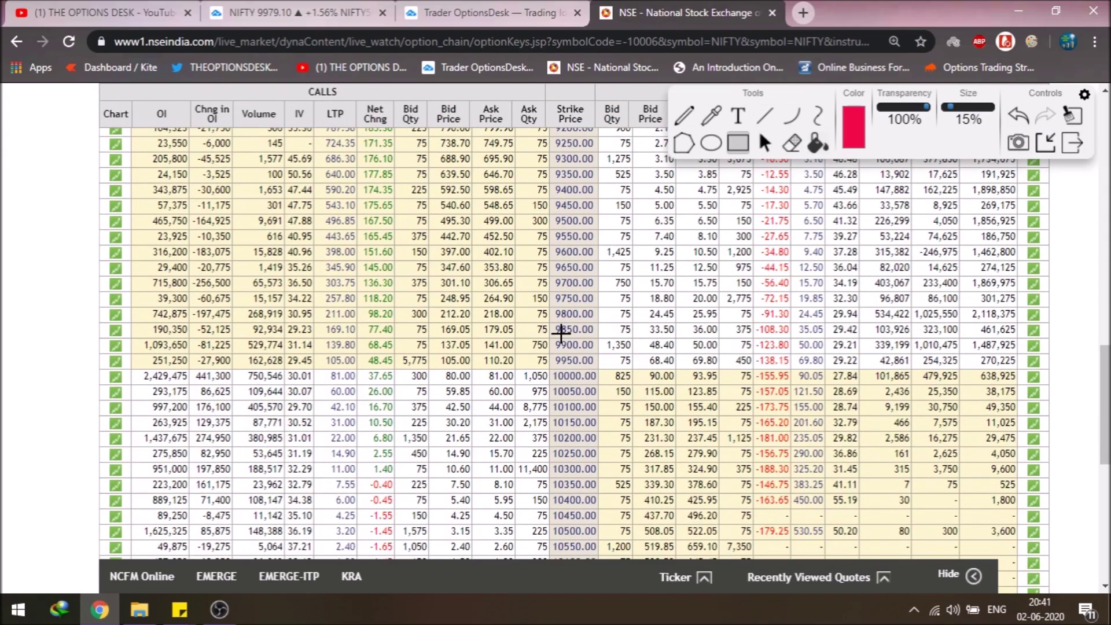
pyautogui.moveTo(552, 352)
pyautogui.mouseDown()
pyautogui.moveTo(603, 393)
pyautogui.moveTo(598, 385)
pyautogui.mouseUp()
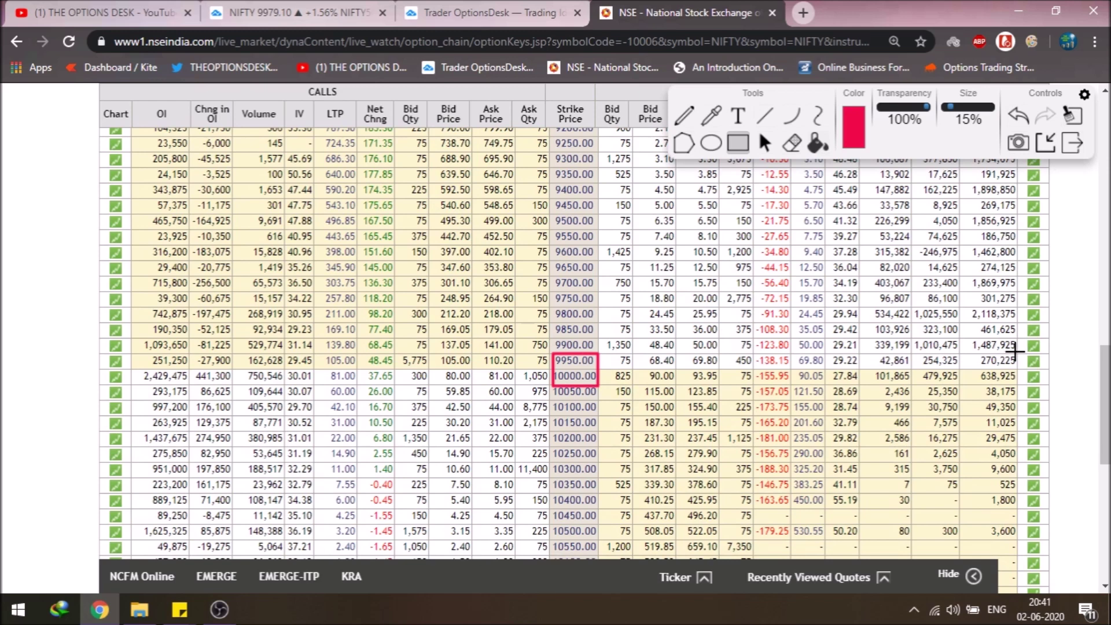
# Box the 9900, 9800, 9700 and 9600 put-side rows, redrawing the misdrawn 9700 box.
pyautogui.moveTo(1016, 353); pyautogui.dragTo(548, 337)
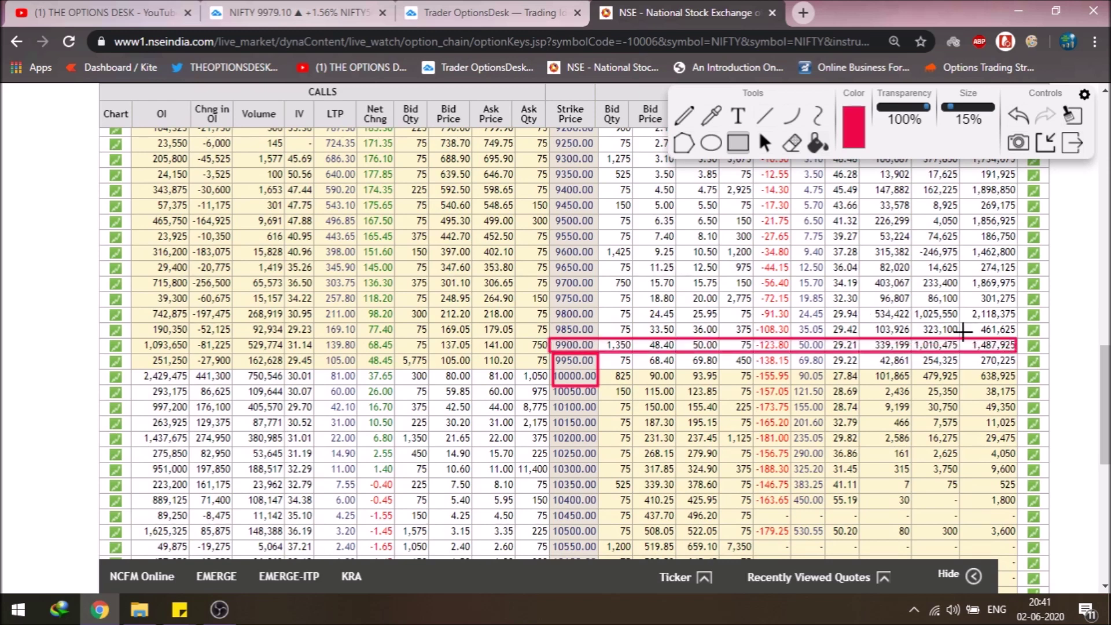
pyautogui.moveTo(1017, 320)
pyautogui.mouseDown()
pyautogui.moveTo(570, 323)
pyautogui.moveTo(545, 306)
pyautogui.mouseUp()
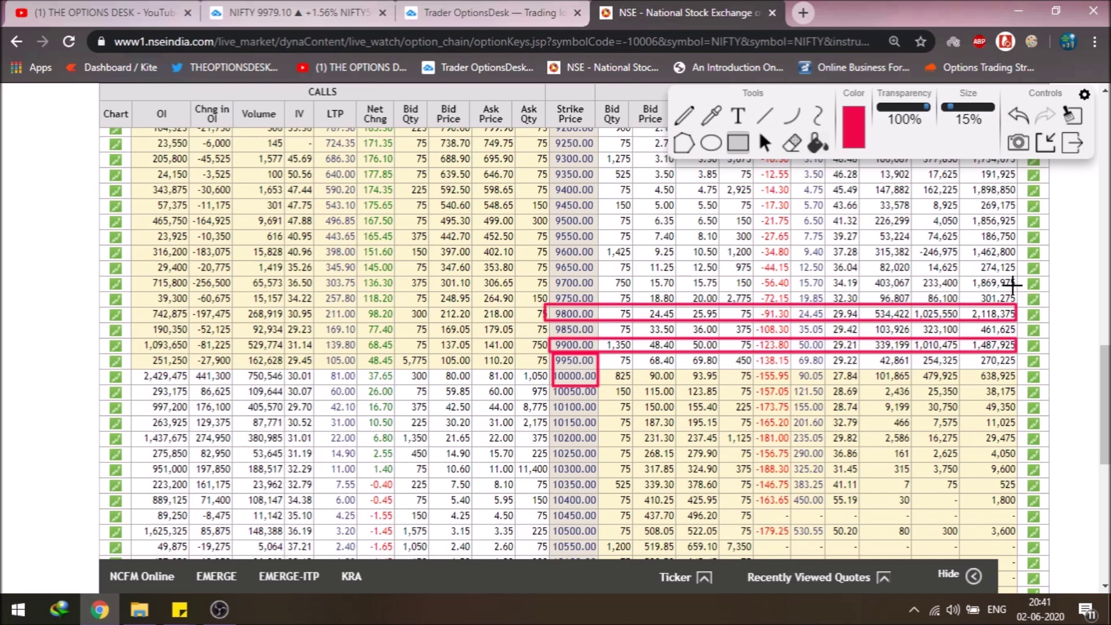
pyautogui.moveTo(1017, 288); pyautogui.dragTo(555, 277)
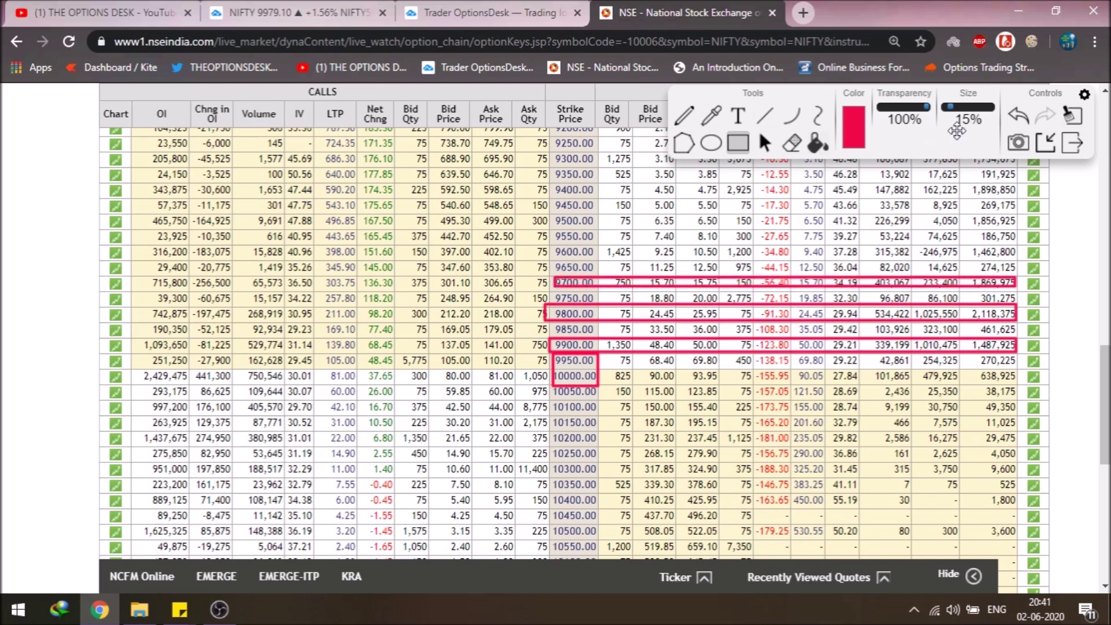
pyautogui.click(1018, 118)
pyautogui.moveTo(1019, 287); pyautogui.dragTo(544, 276)
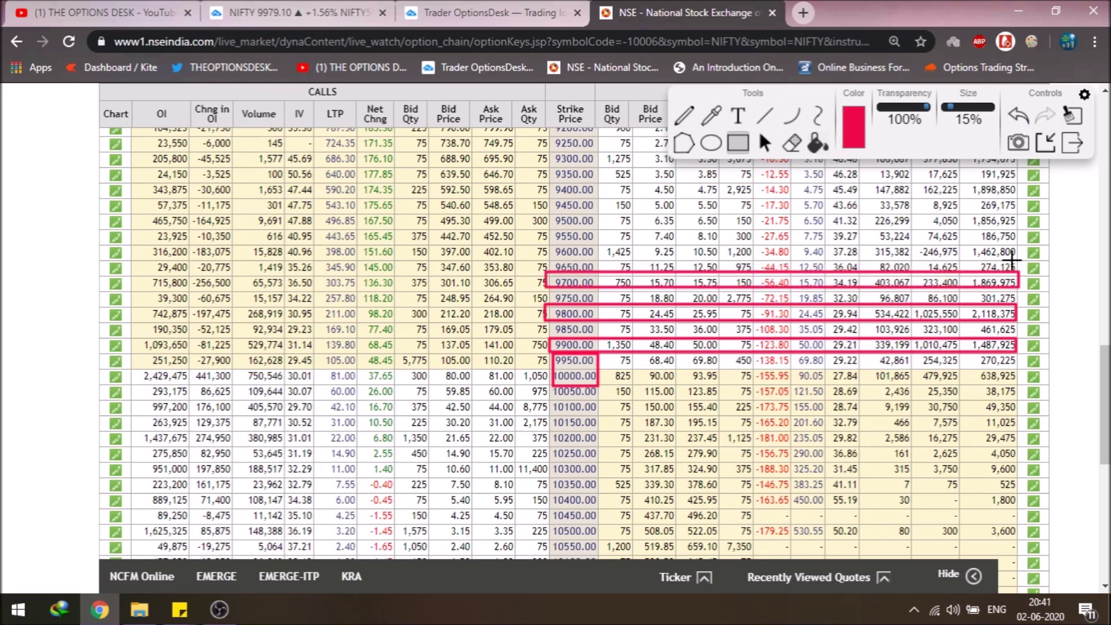
pyautogui.moveTo(1019, 257); pyautogui.dragTo(545, 245)
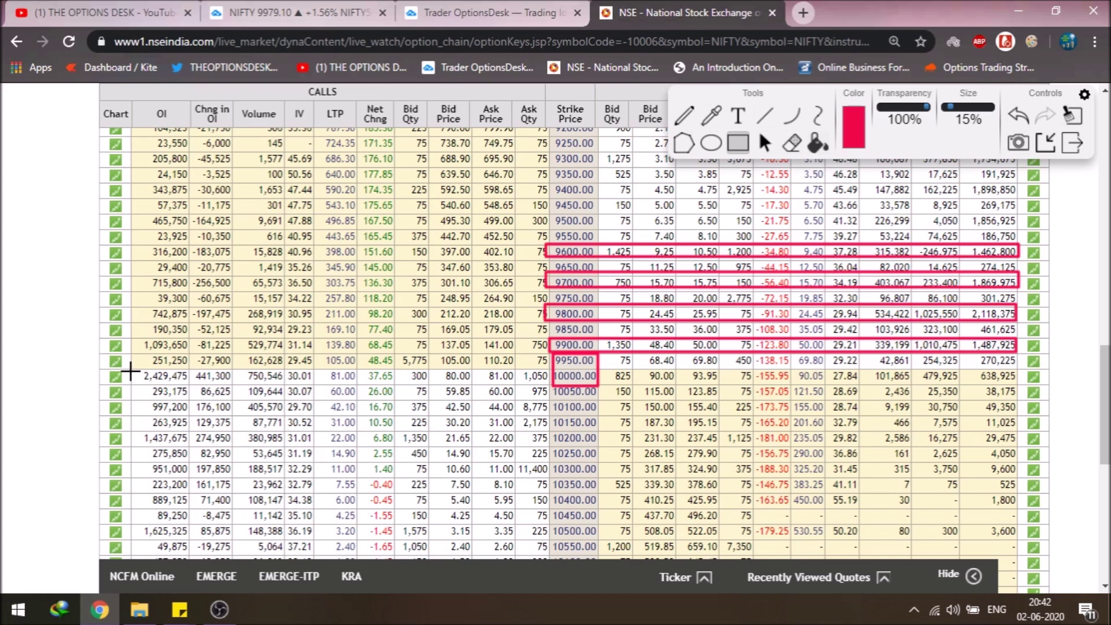
# Box the 10000 and 10200 call-side rows from the OI column to Strike Price.
pyautogui.moveTo(132, 368)
pyautogui.mouseDown()
pyautogui.moveTo(552, 390)
pyautogui.moveTo(599, 383)
pyautogui.mouseUp()
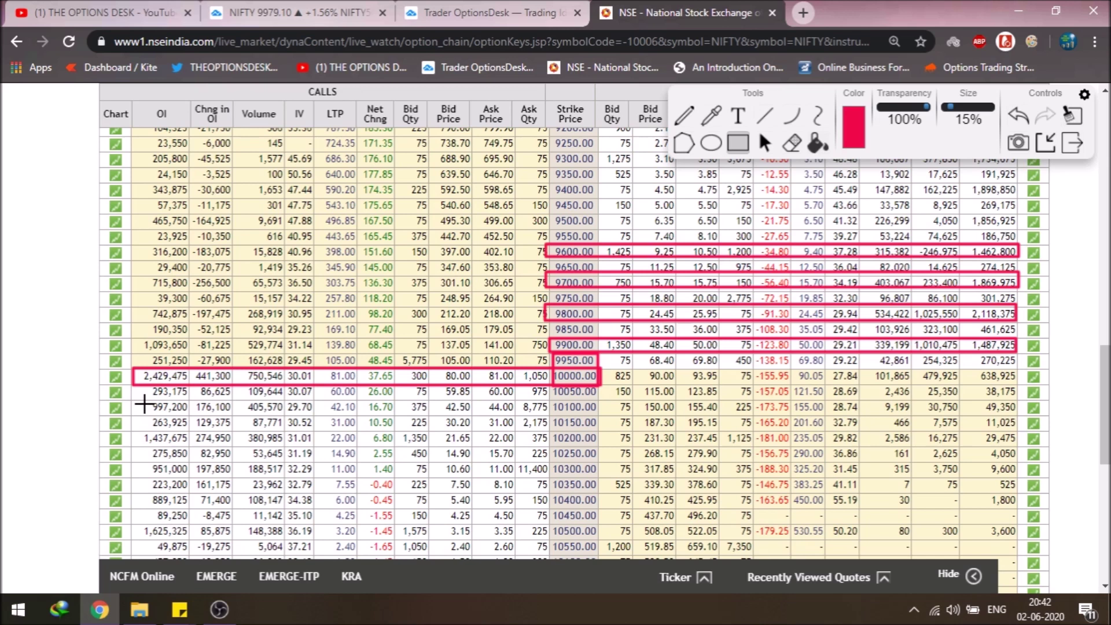
pyautogui.moveTo(135, 433)
pyautogui.mouseDown()
pyautogui.moveTo(608, 478)
pyautogui.moveTo(600, 445)
pyautogui.mouseUp()
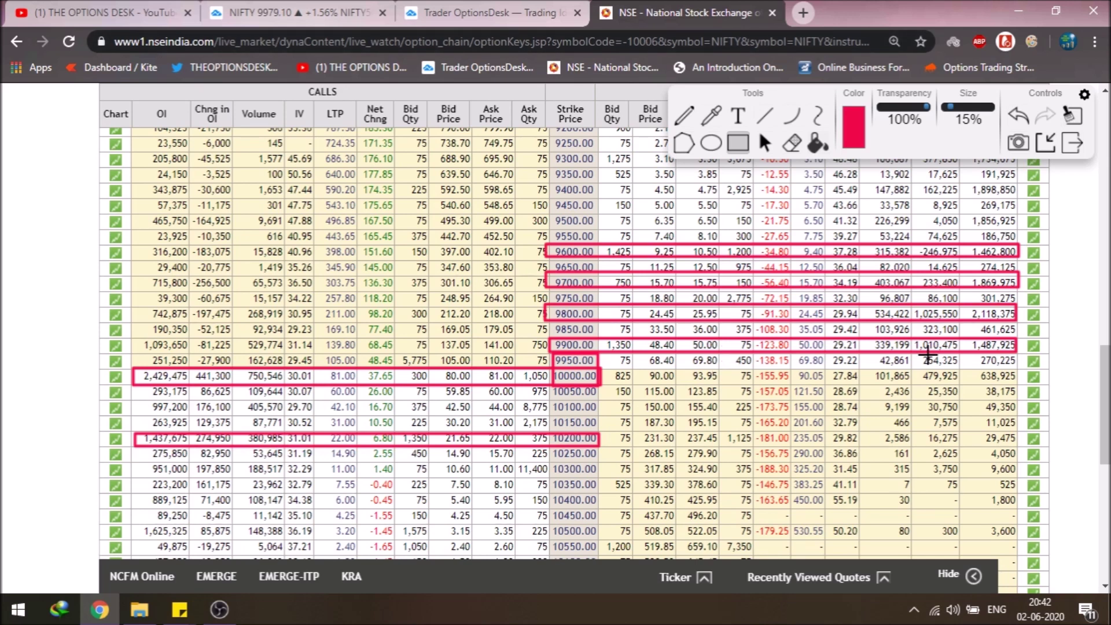
# Change the chart symbol to NIFTY BANK by searching 'BANKN'.
pyautogui.click(318, 12)
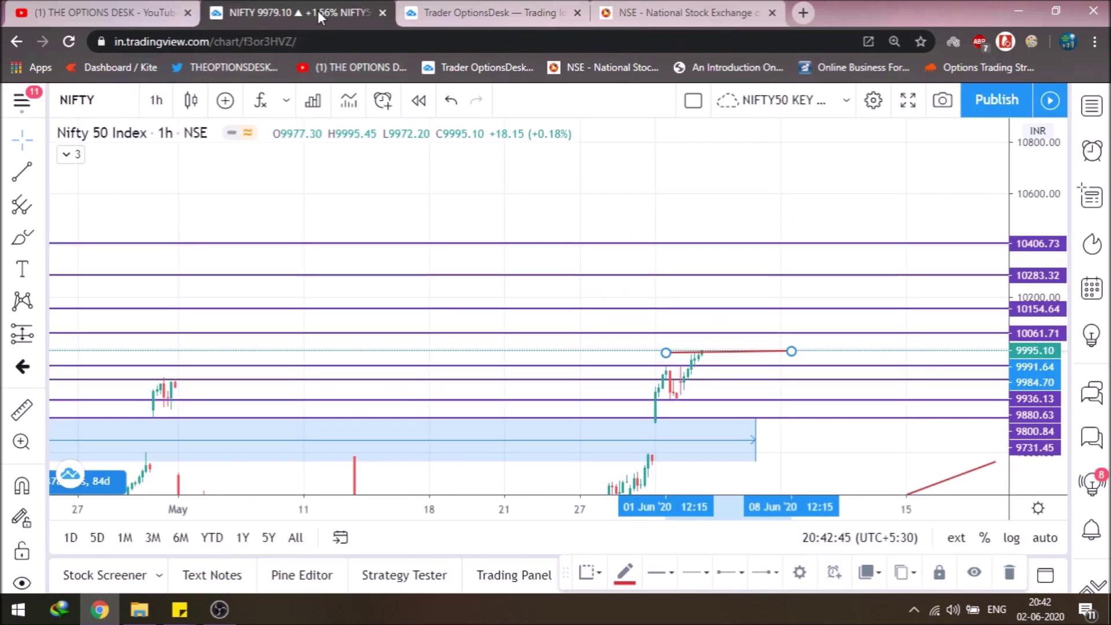
pyautogui.click(95, 110)
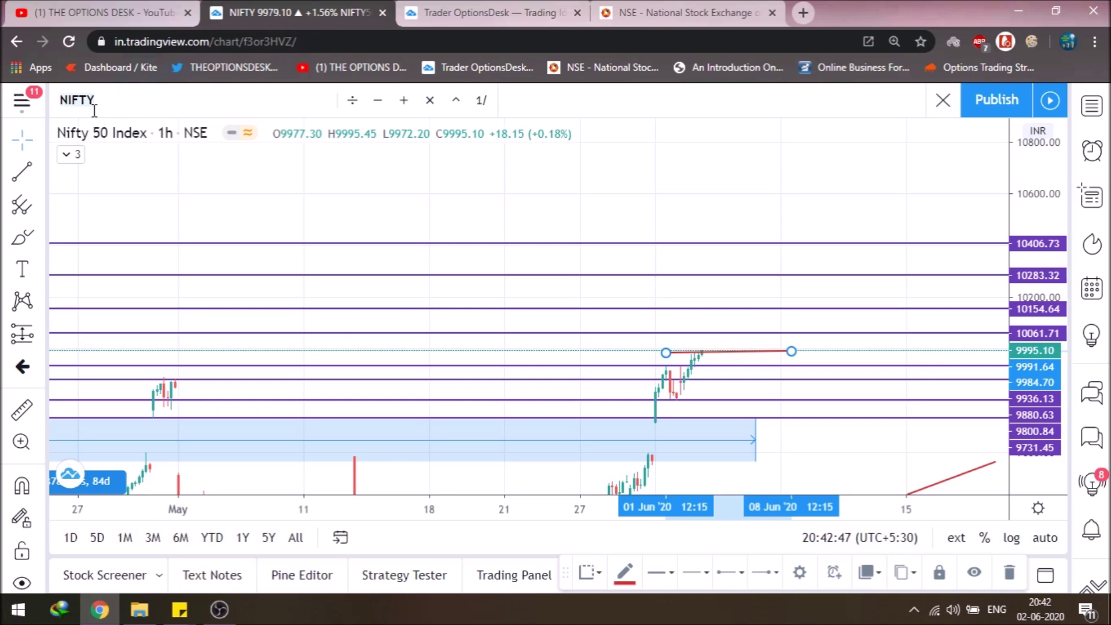
pyautogui.write('BANKN')
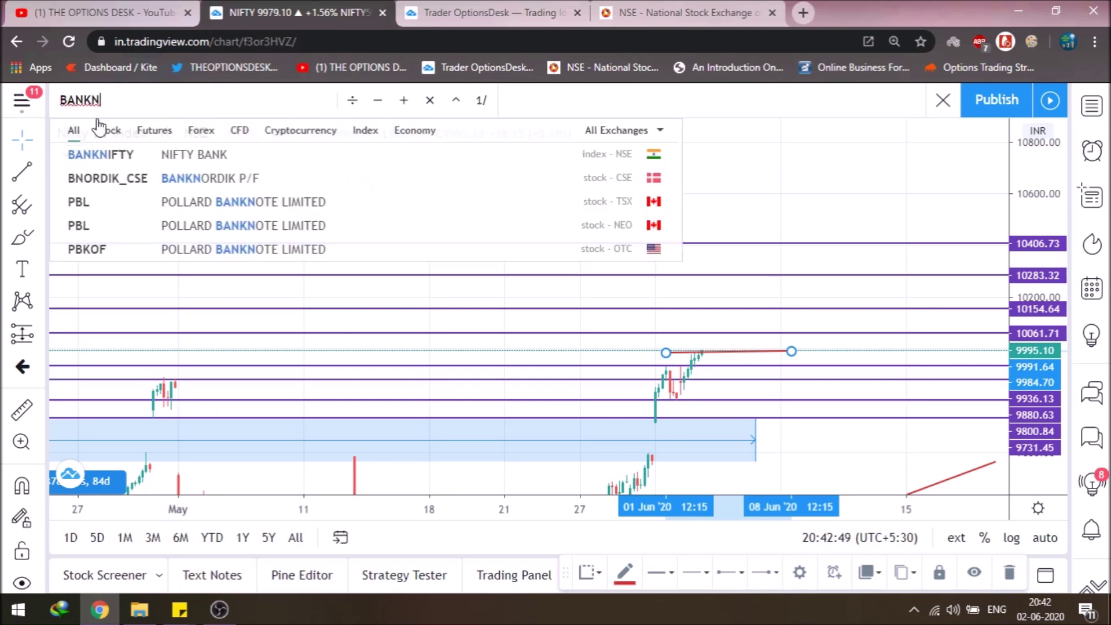
pyautogui.click(100, 154)
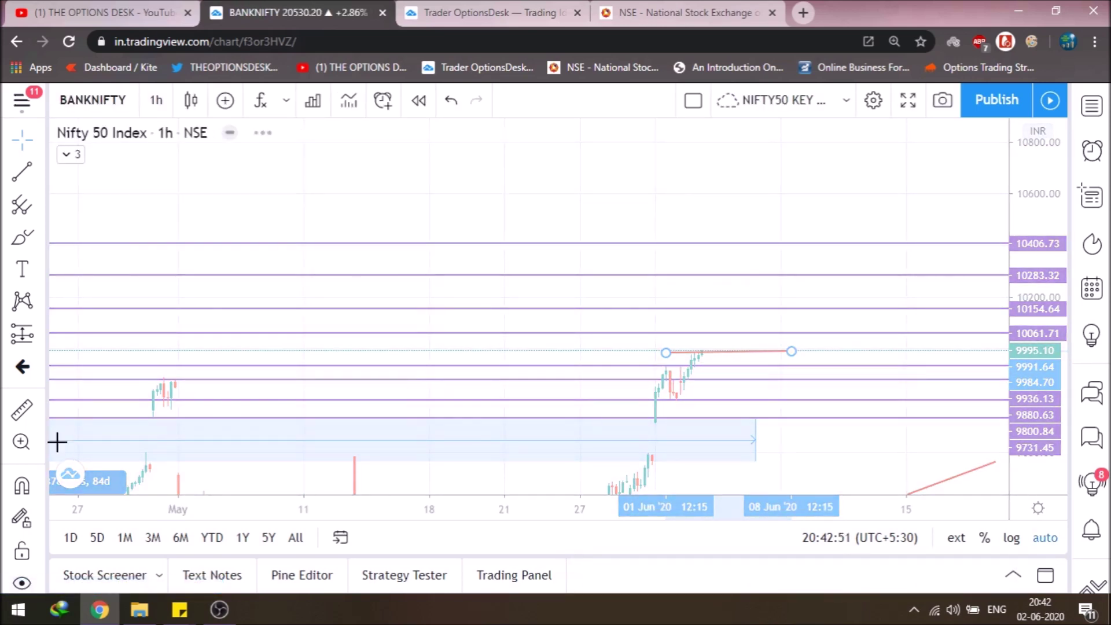
# Delete all the old drawings from the Bank Nifty chart.
pyautogui.scroll(-2, 392, 386)
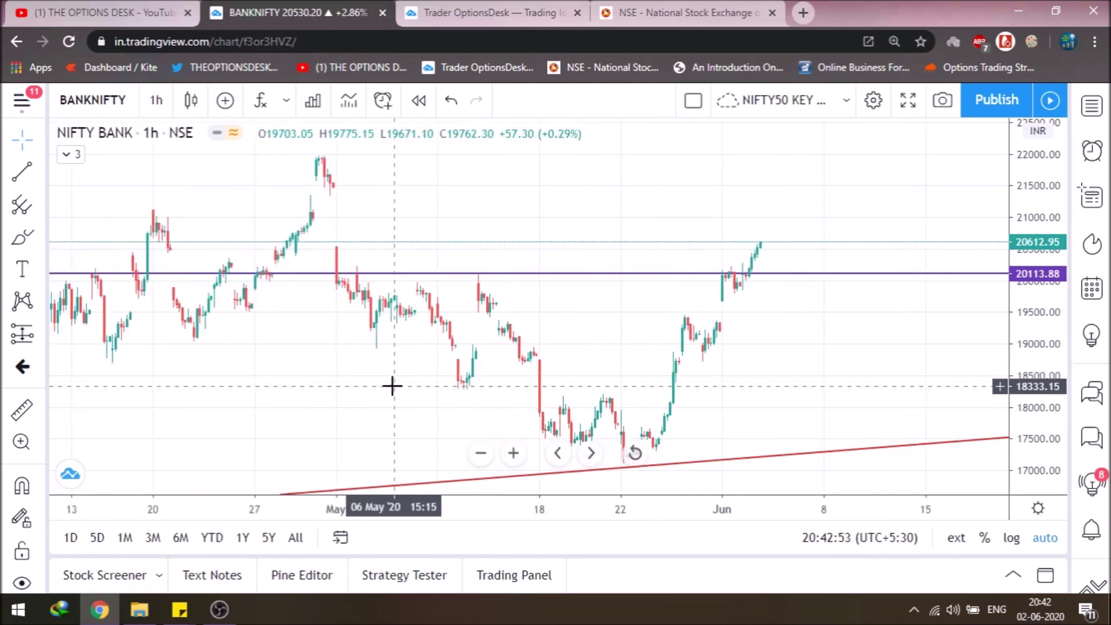
pyautogui.scroll(-2, 23, 521)
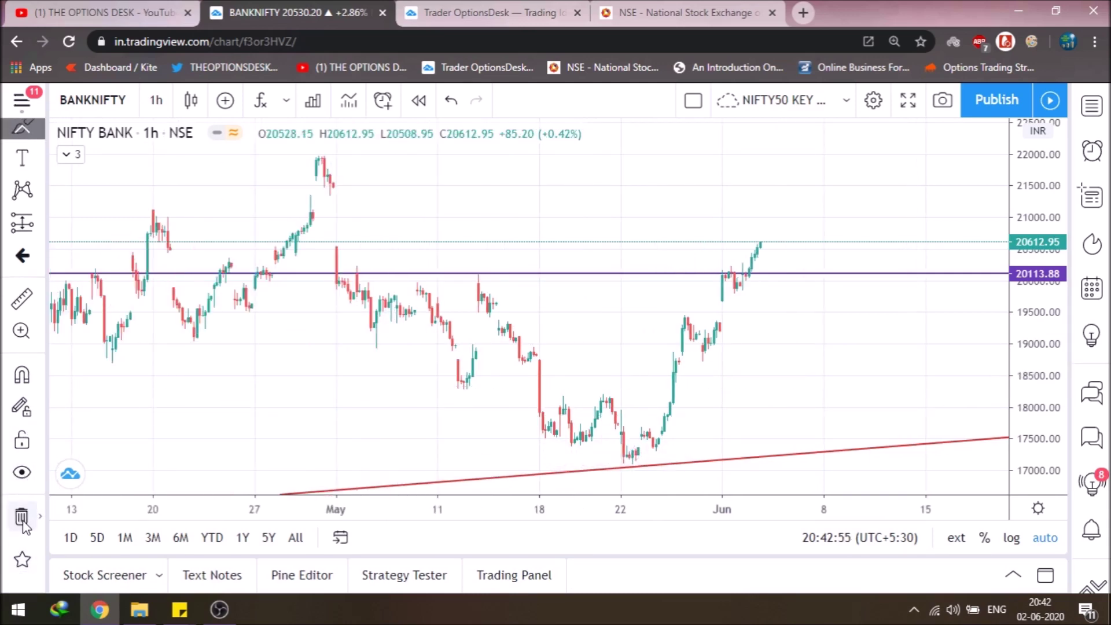
pyautogui.click(22, 516)
pyautogui.scroll(-2, 608, 324)
pyautogui.scroll(3, 630, 324)
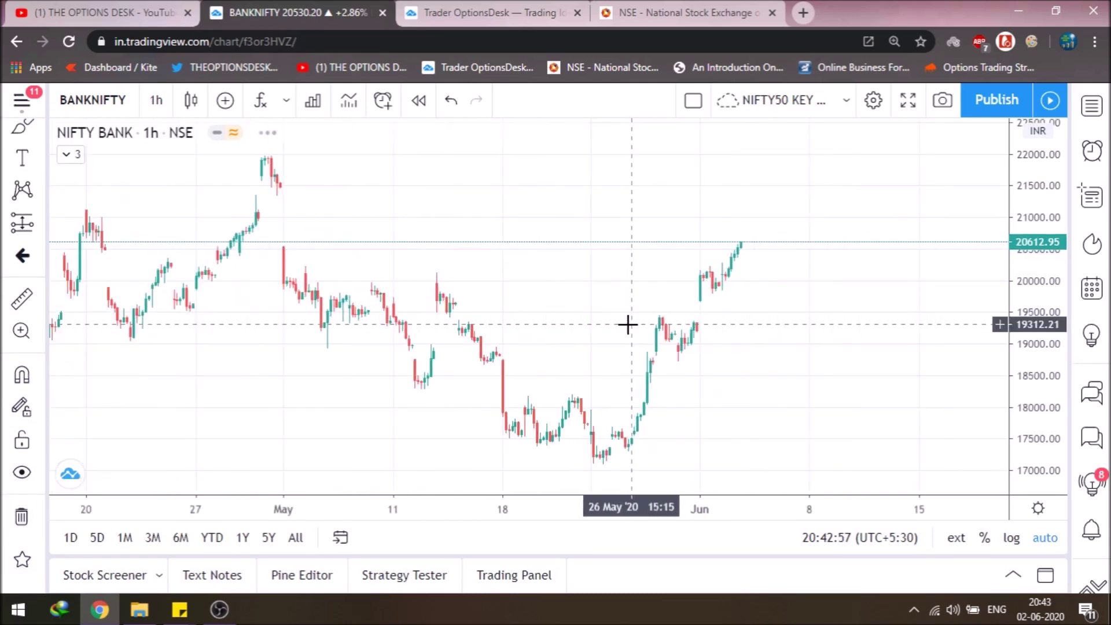
# Draw horizontal lines at 20787.88 and 20992.04, then 21355.45 further up.
pyautogui.click(798, 230)
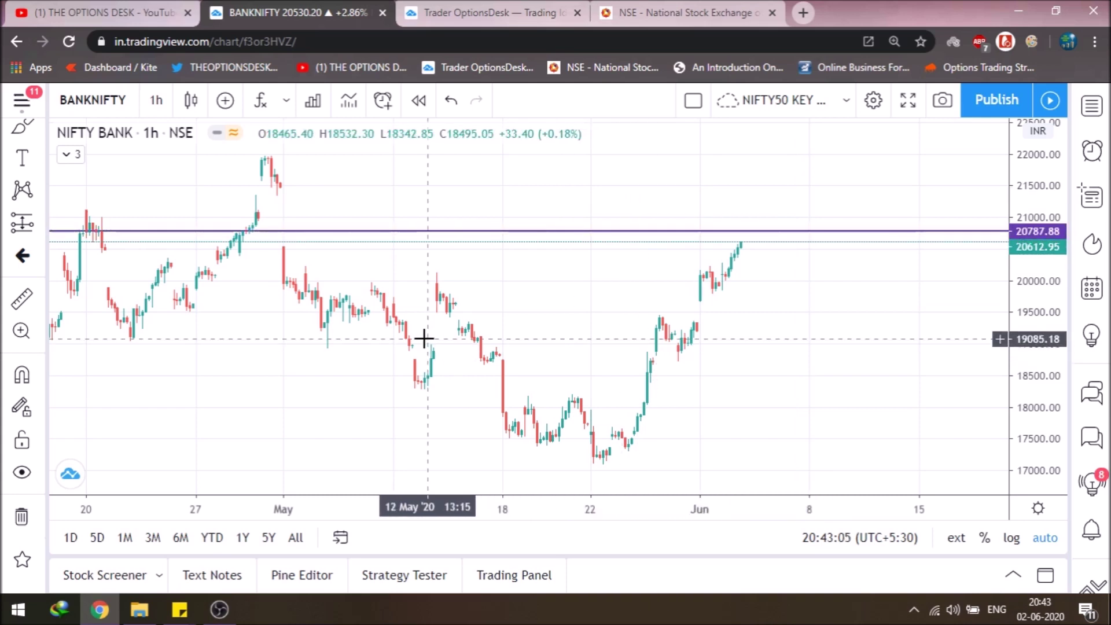
pyautogui.scroll(-1, 426, 335)
pyautogui.scroll(-1, 421, 340)
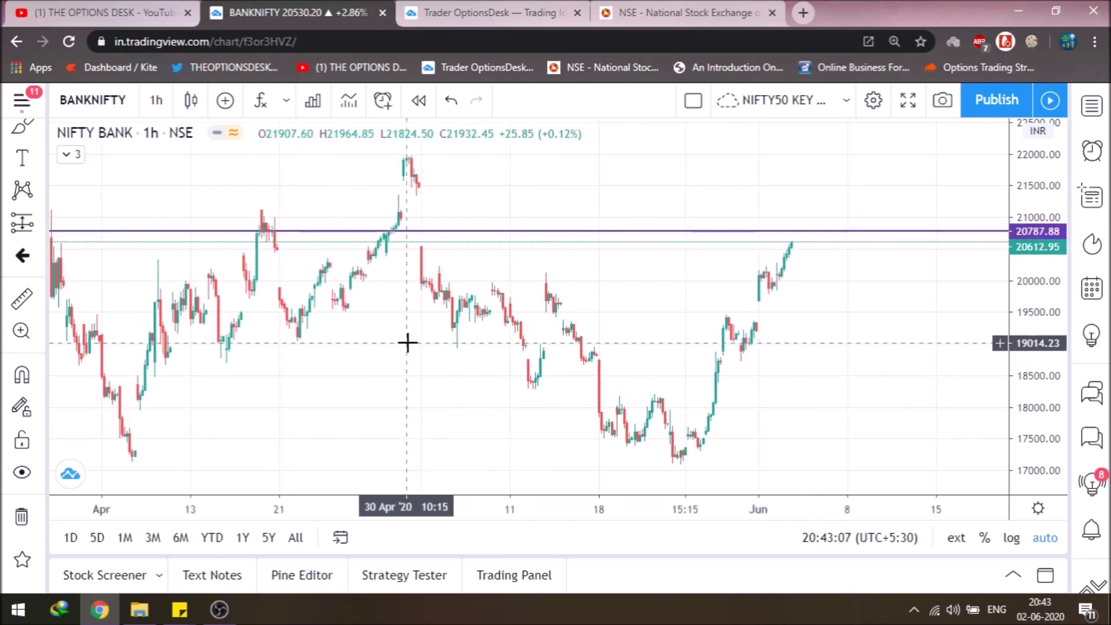
pyautogui.scroll(-1, 284, 344)
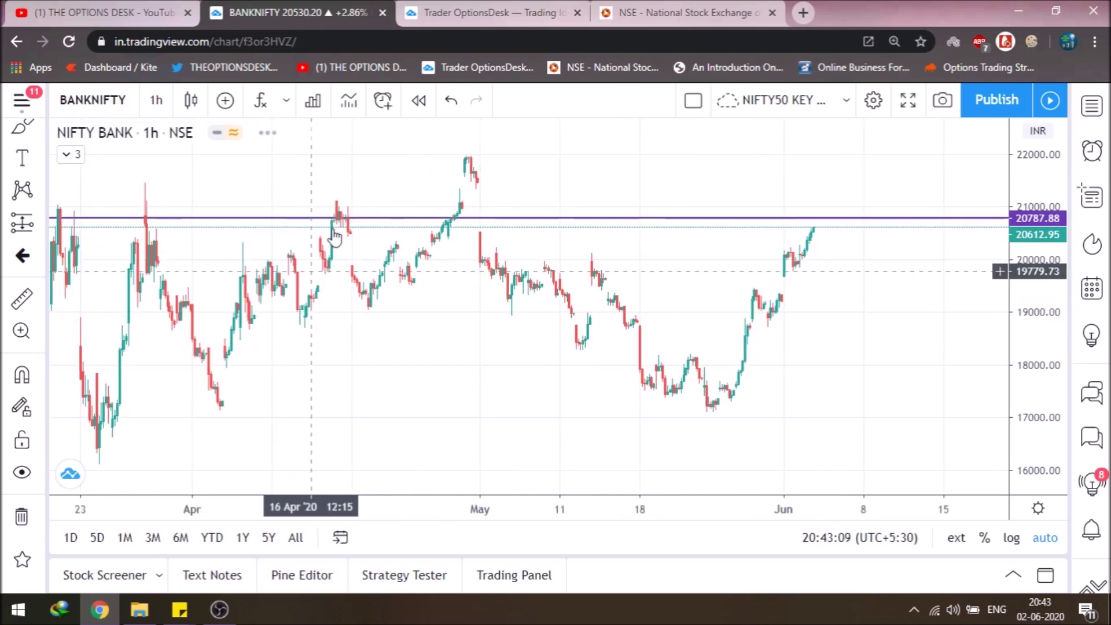
pyautogui.click(396, 206)
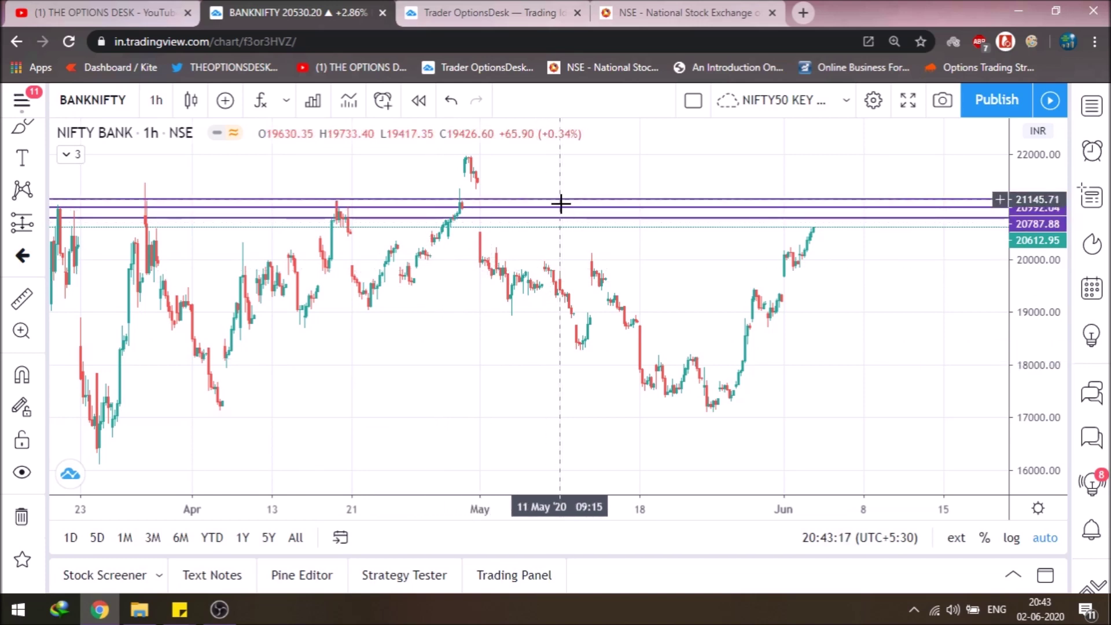
pyautogui.scroll(1, 556, 377)
pyautogui.scroll(1, 544, 388)
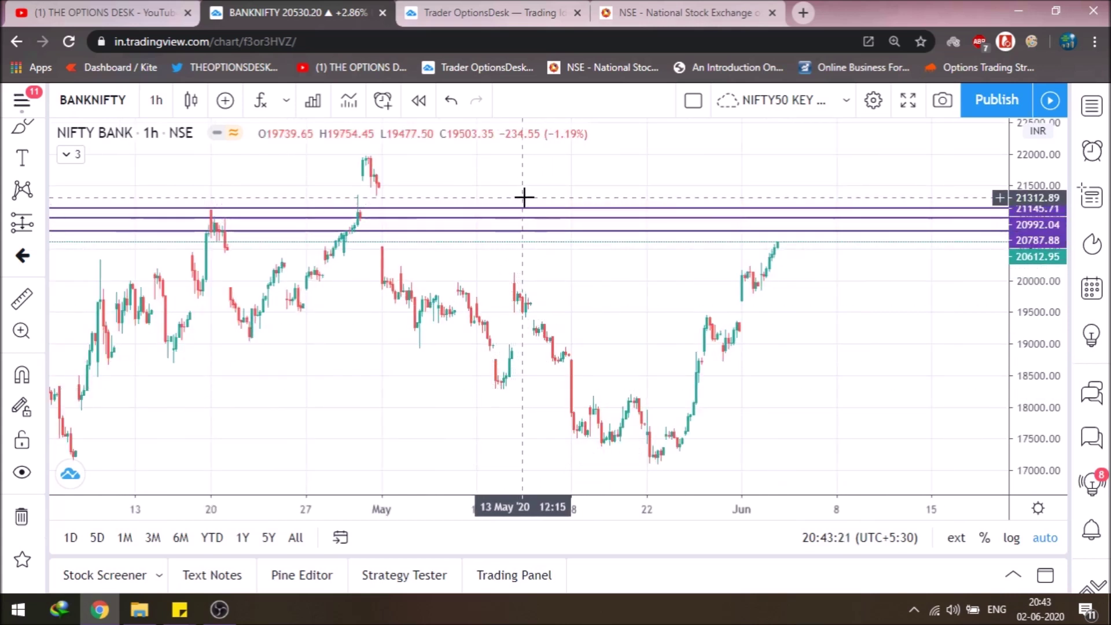
pyautogui.hotkey('alt', 'h')
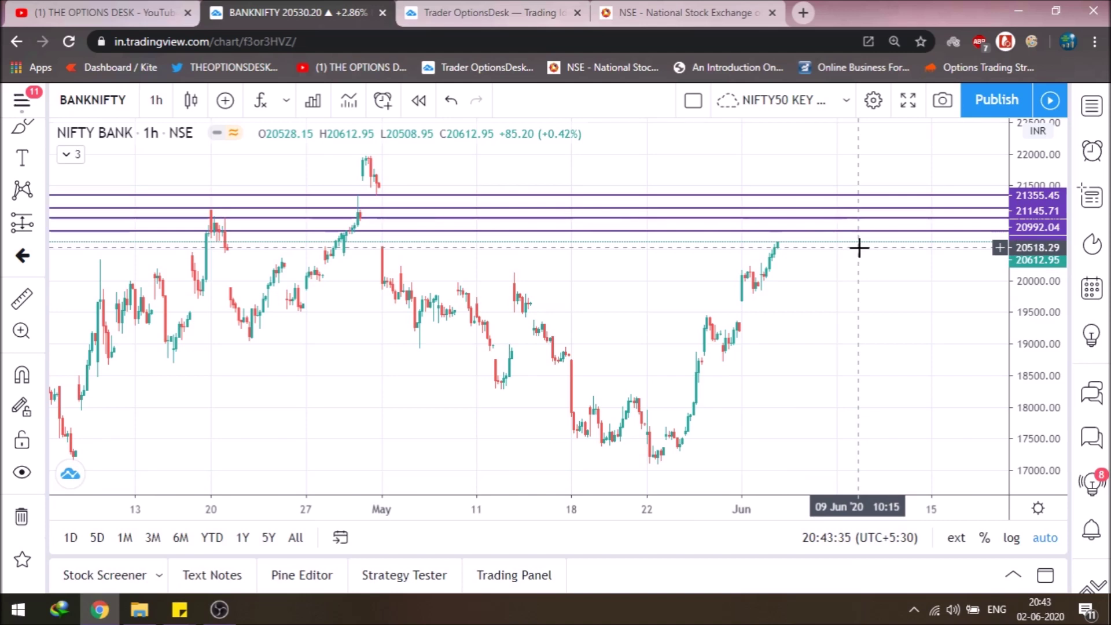
pyautogui.scroll(-3, 874, 277)
# Add lines at 20504.10, 20362.21 and 20177.75, nudging the last down from about 20206.
pyautogui.scroll(3, 874, 277)
pyautogui.moveTo(678, 350); pyautogui.dragTo(718, 328)
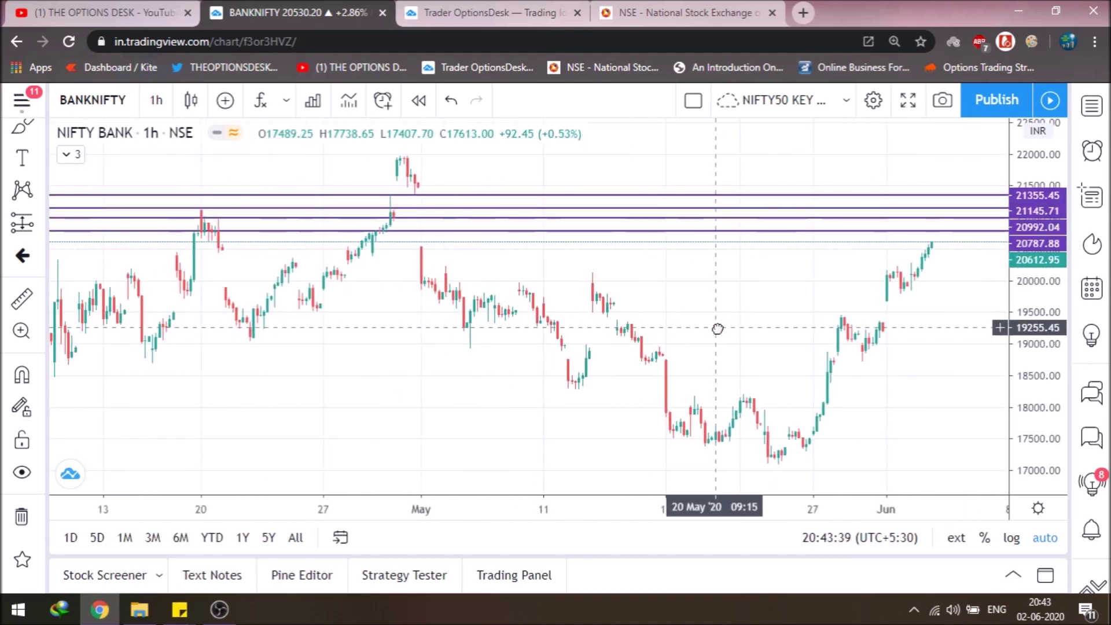
pyautogui.click(761, 249)
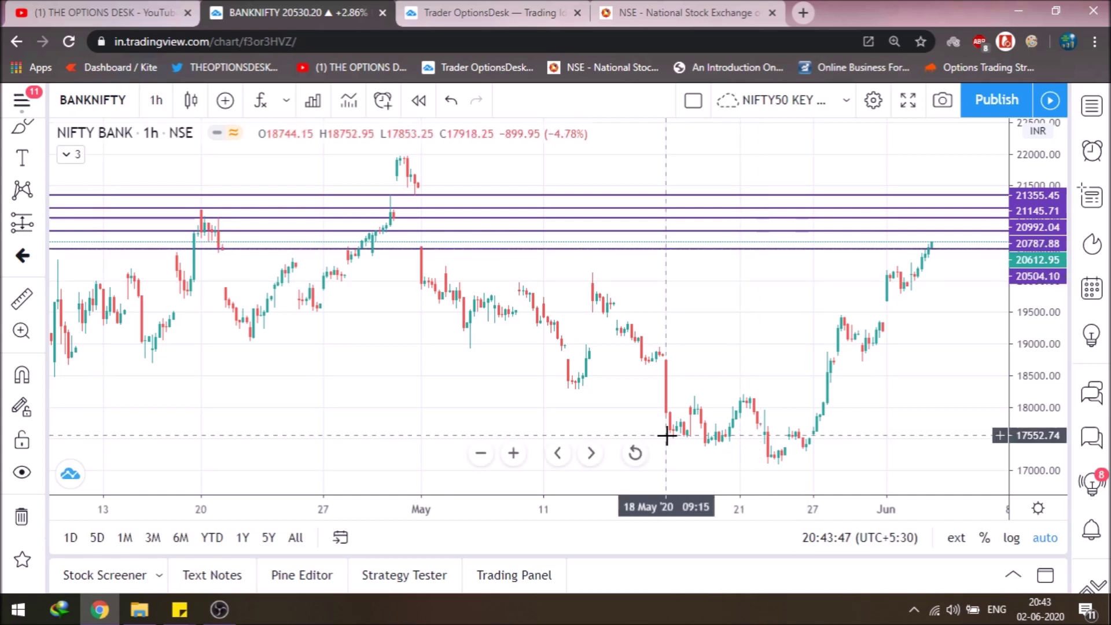
pyautogui.click(252, 256)
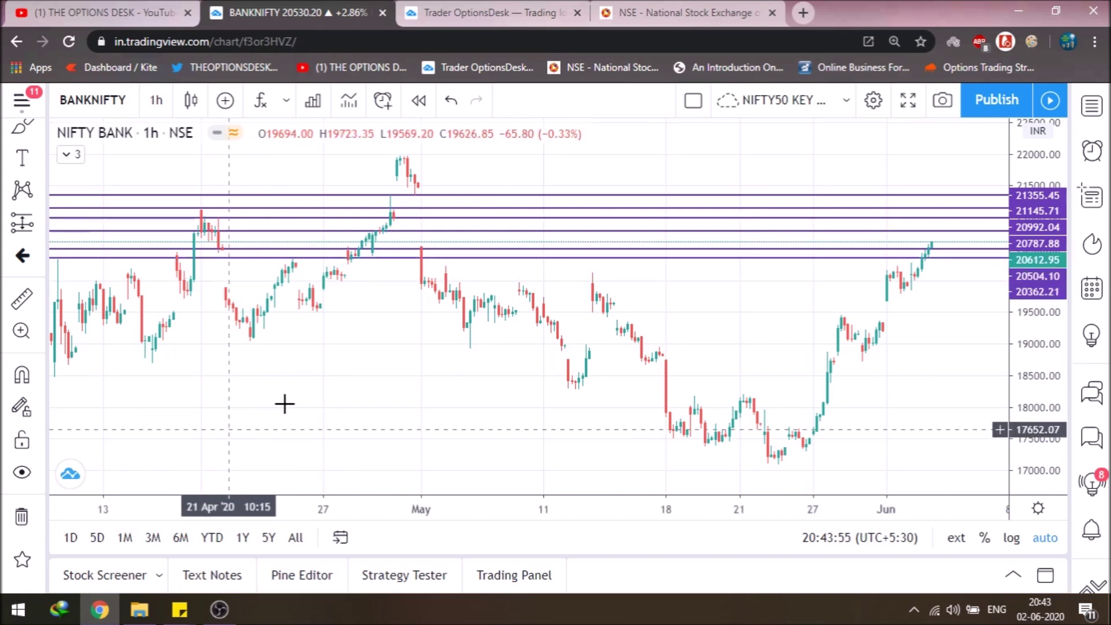
pyautogui.click(673, 267)
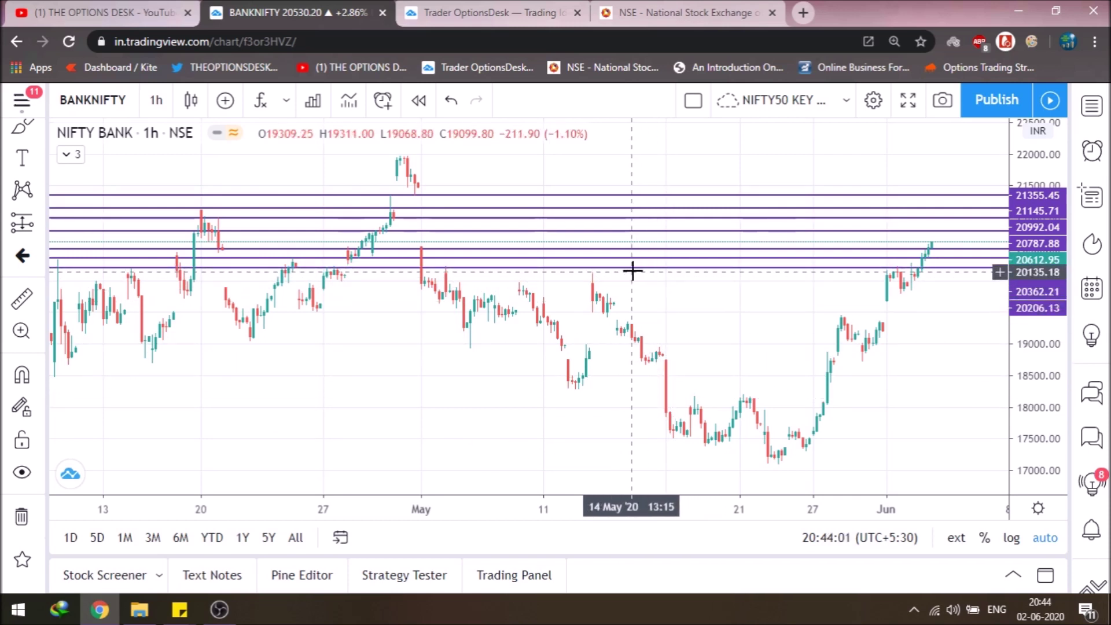
pyautogui.moveTo(635, 268); pyautogui.dragTo(636, 273)
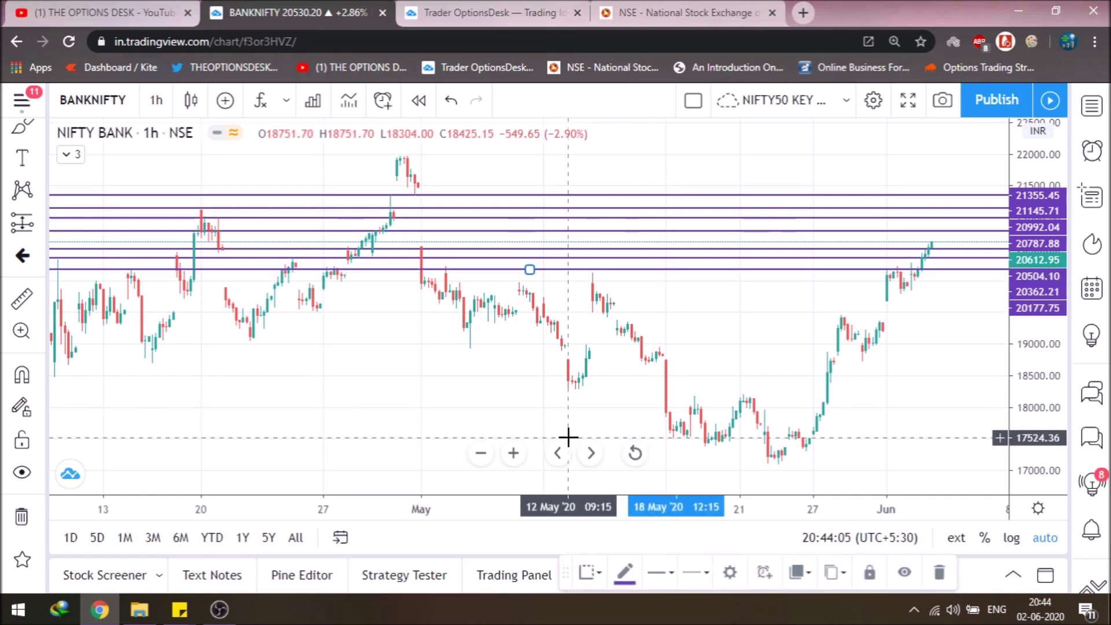
pyautogui.click(745, 280)
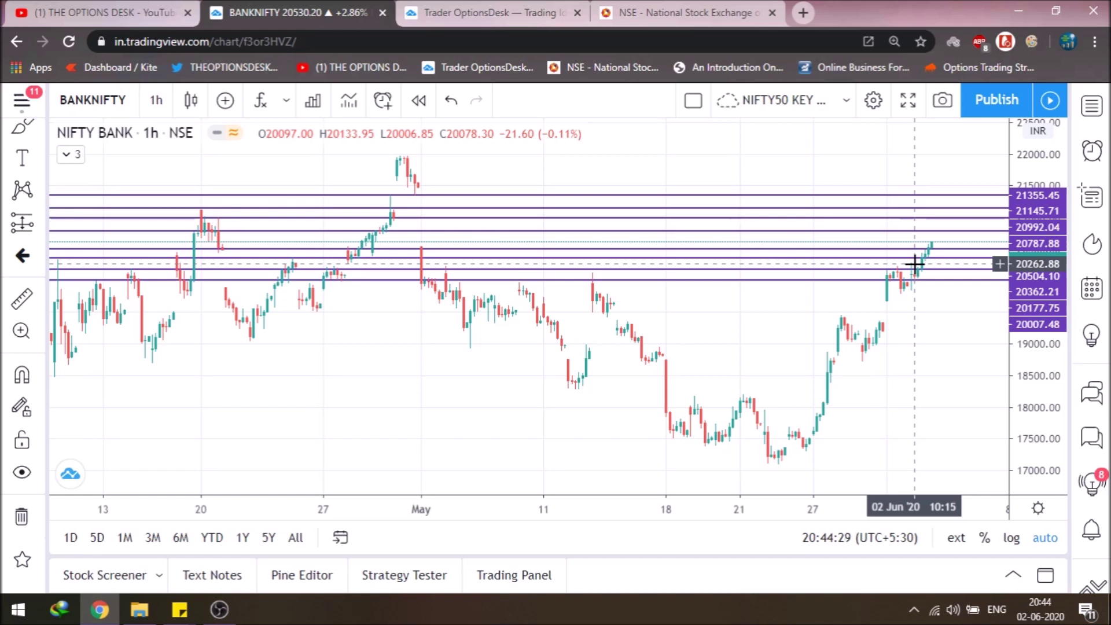
# Zoom the finished Bank Nifty chart in and out, then go to the YouTube channel page.
pyautogui.scroll(5, 938, 400)
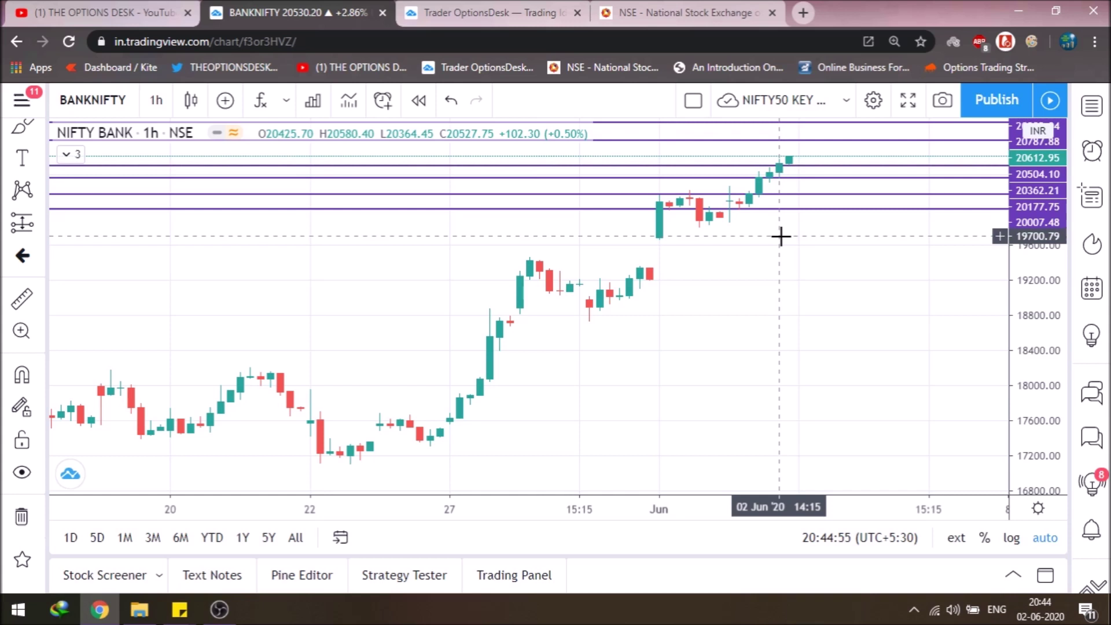
pyautogui.scroll(-1, 589, 327)
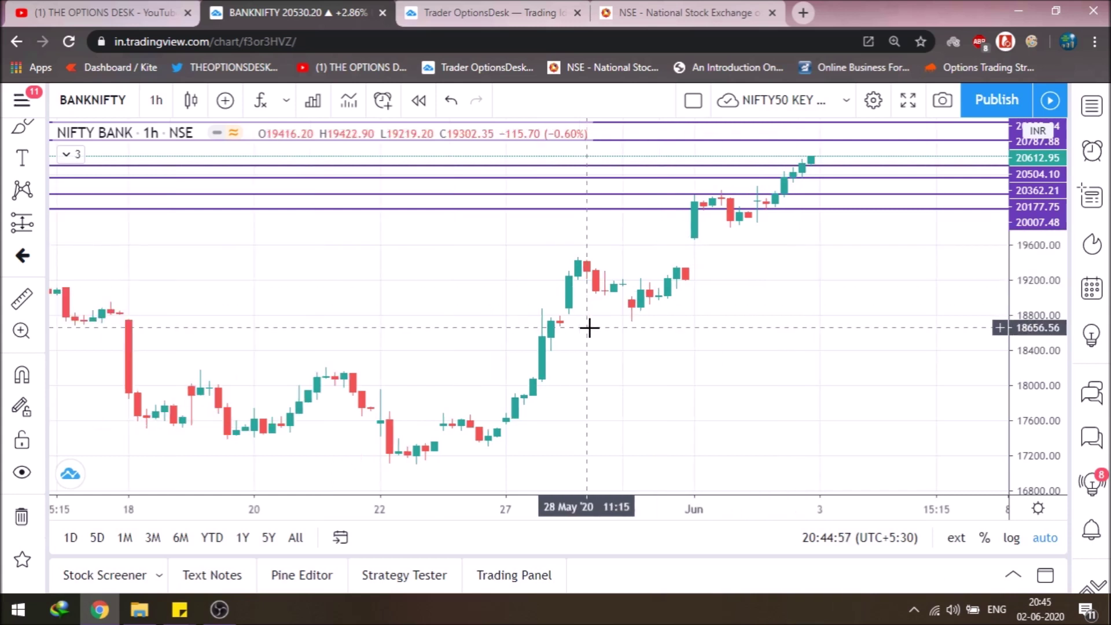
pyautogui.scroll(-3, 589, 327)
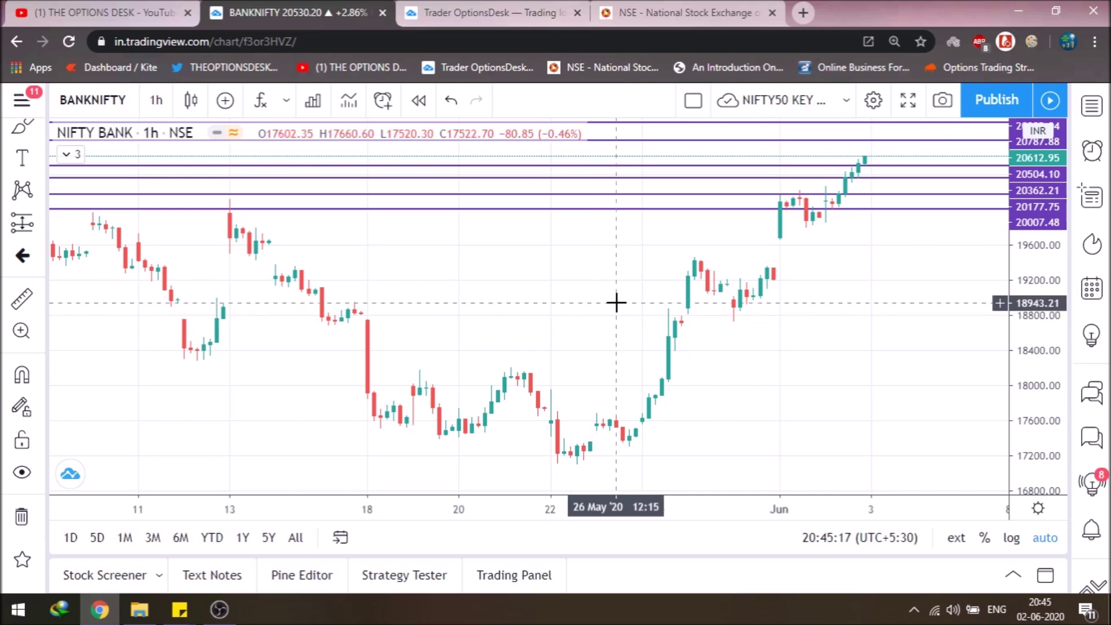
pyautogui.click(118, 11)
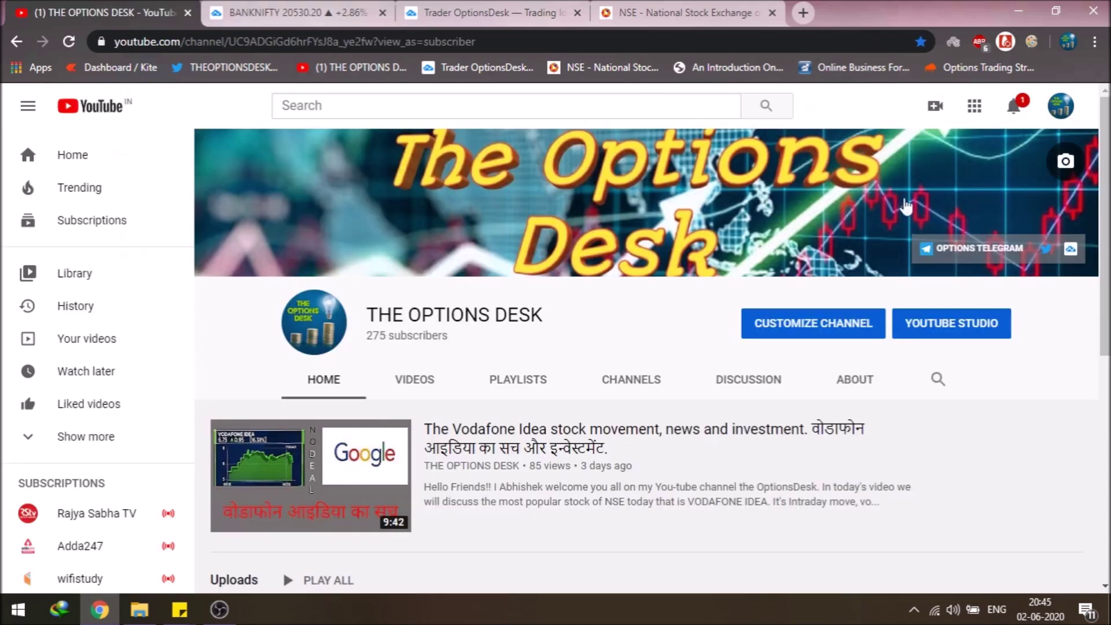